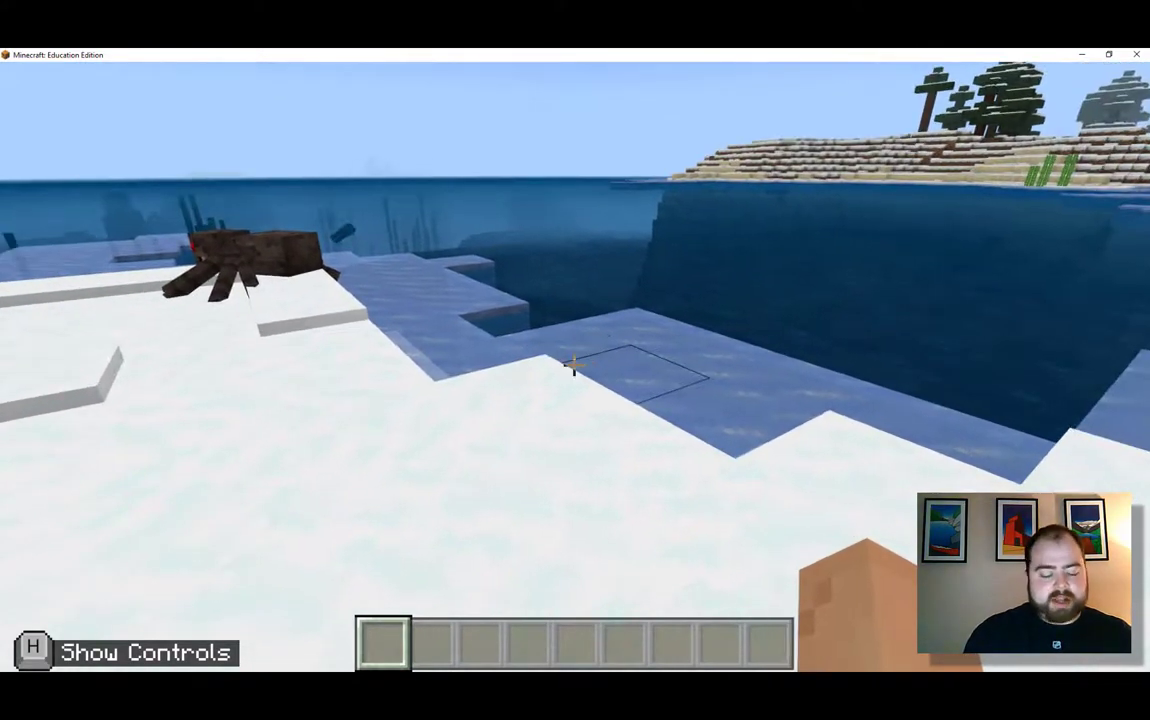
Put the Spawn NPC egg from the creative inventory into hotbar slot 1.
key(e)
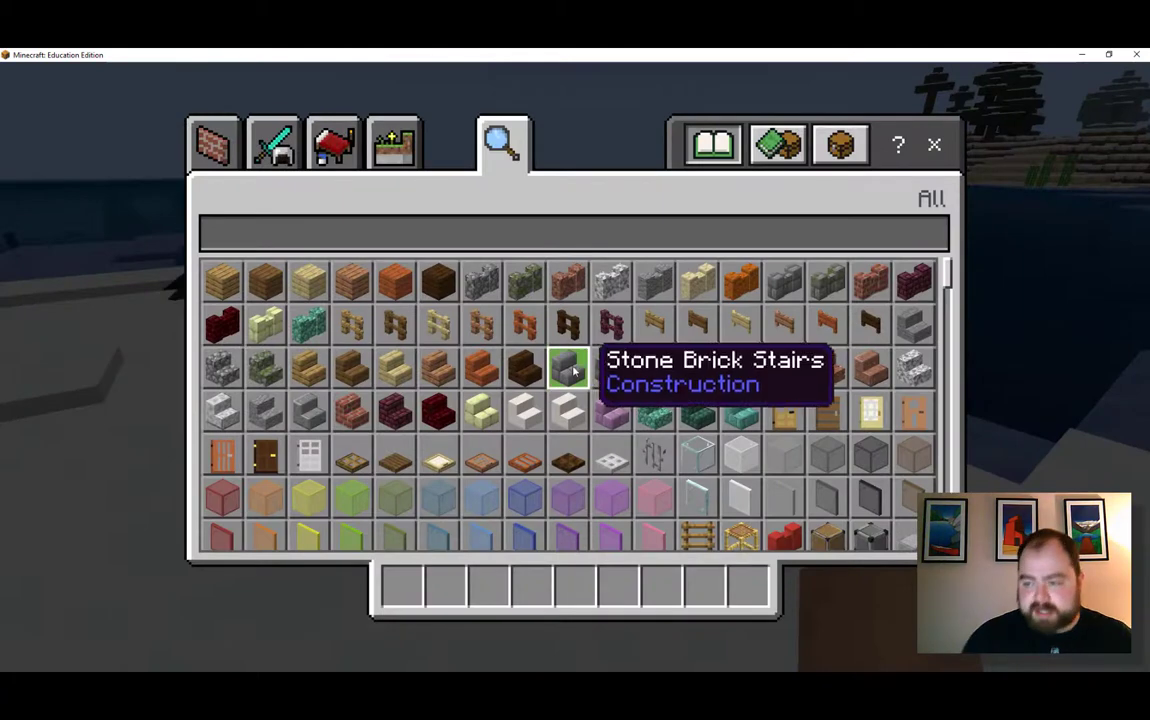
click(483, 244)
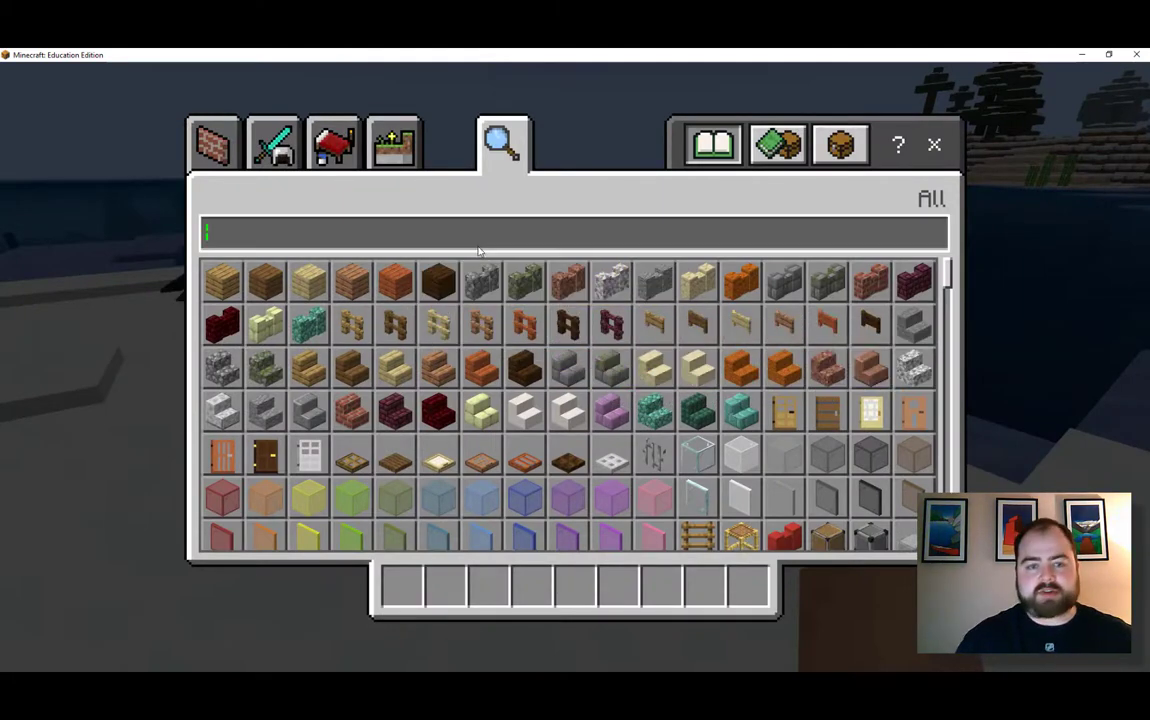
text(n)
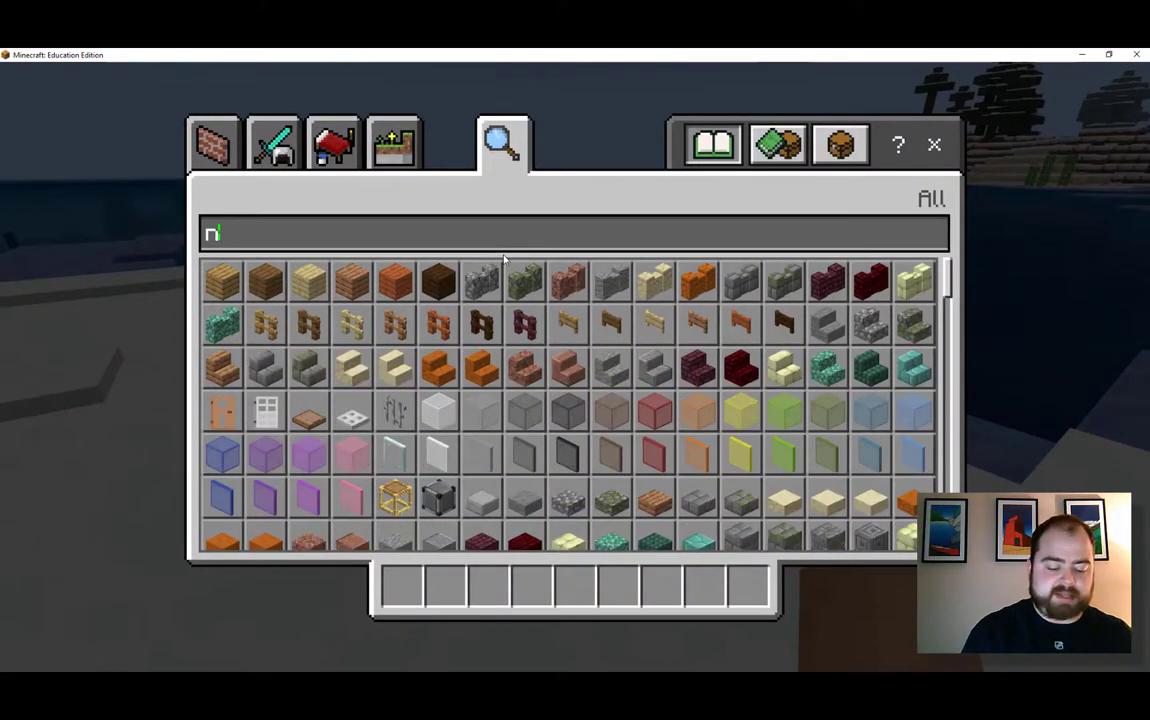
text(pc)
click(229, 282)
click(402, 585)
key(Escape)
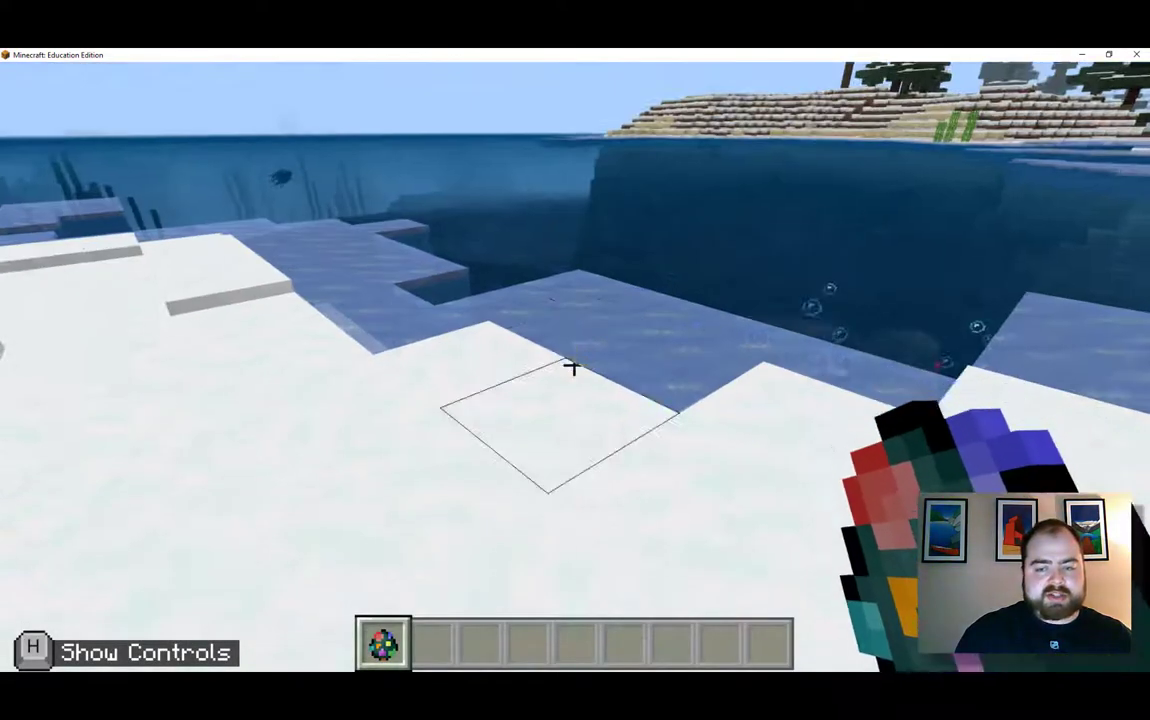
Turn World Builder on with /wb and place an NPC on the snow.
right_click(573, 365)
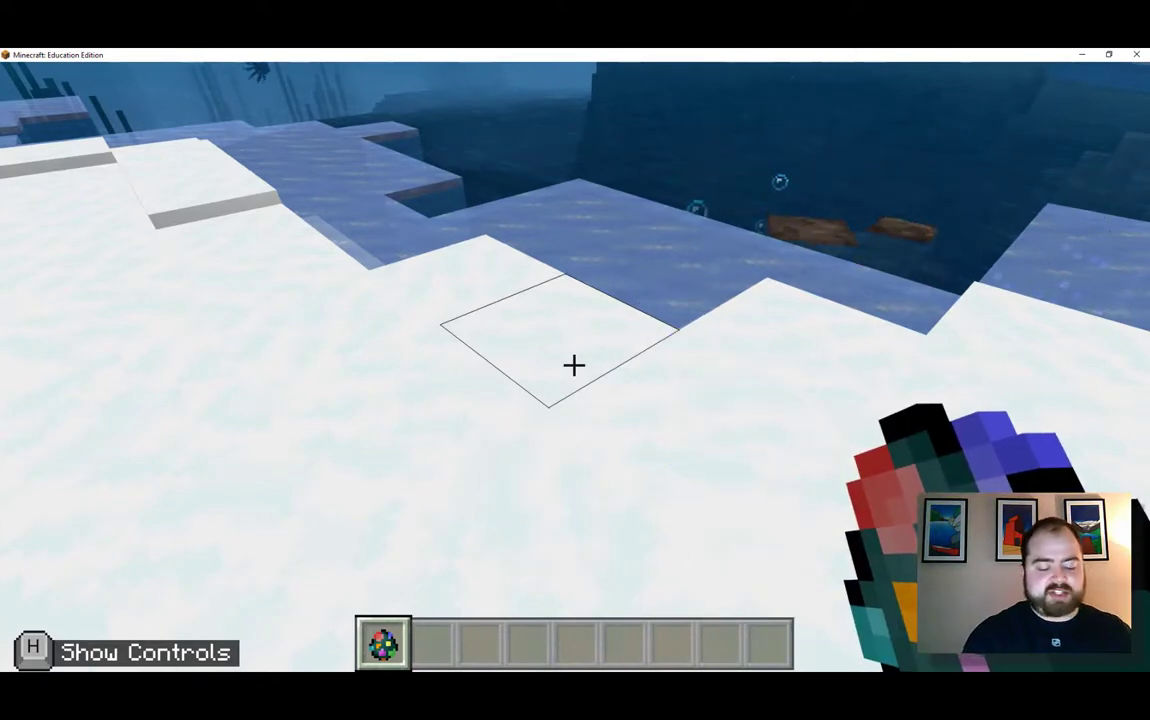
key(slash)
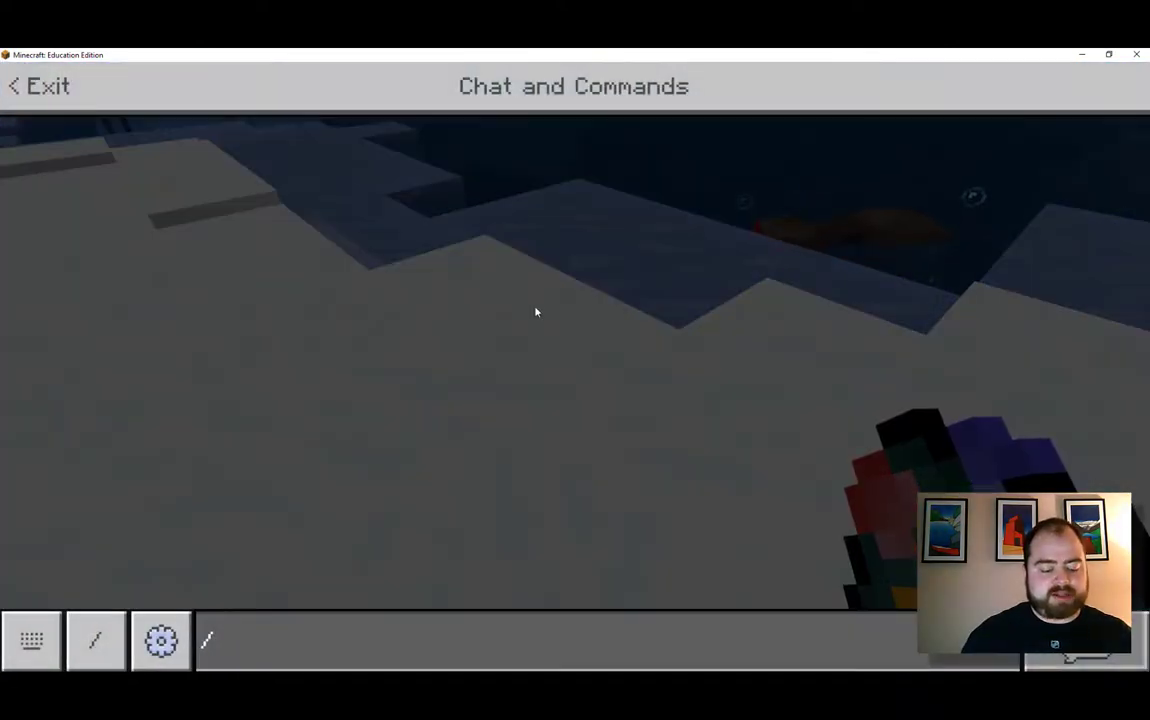
text(wb)
key(Return)
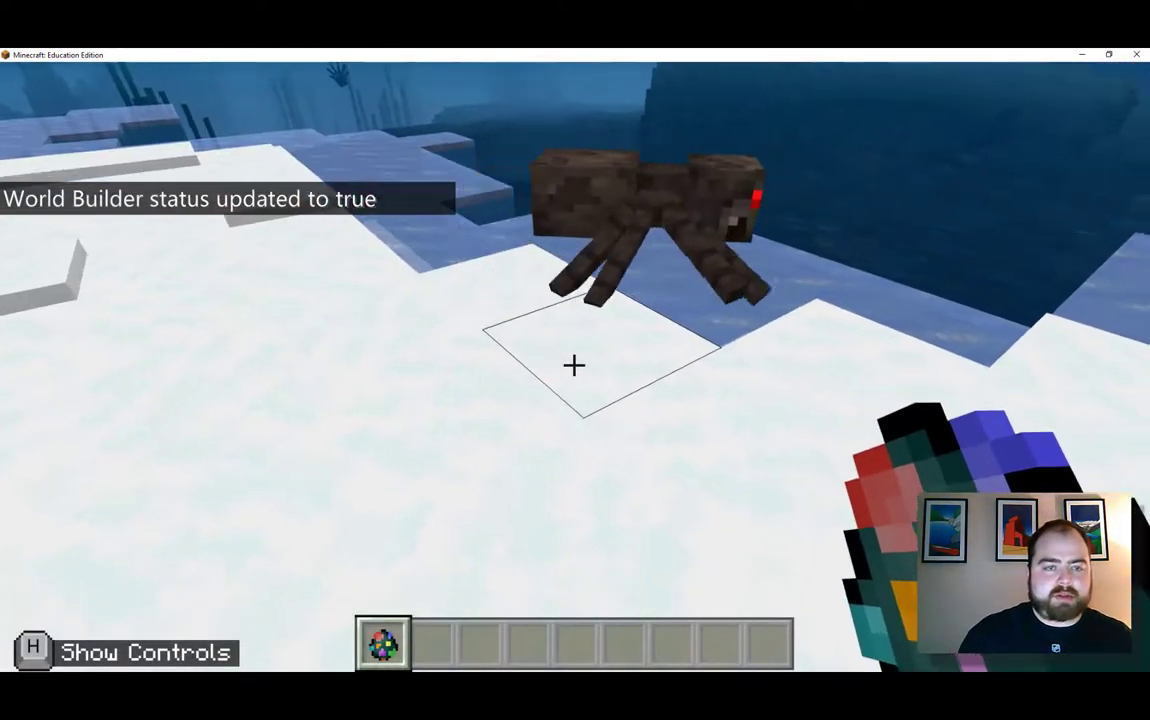
right_click(573, 365)
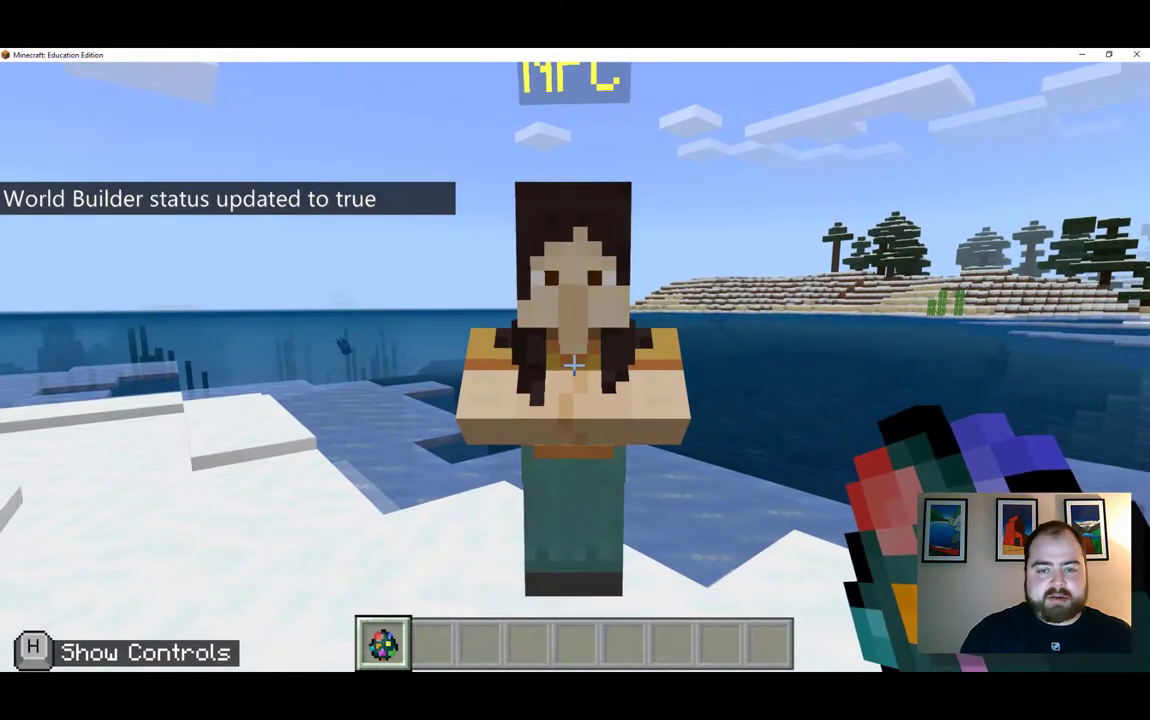
Rename the spawned NPC from 'NPC' to 'Arctic Explorer' in its settings.
right_click(573, 365)
click(250, 234)
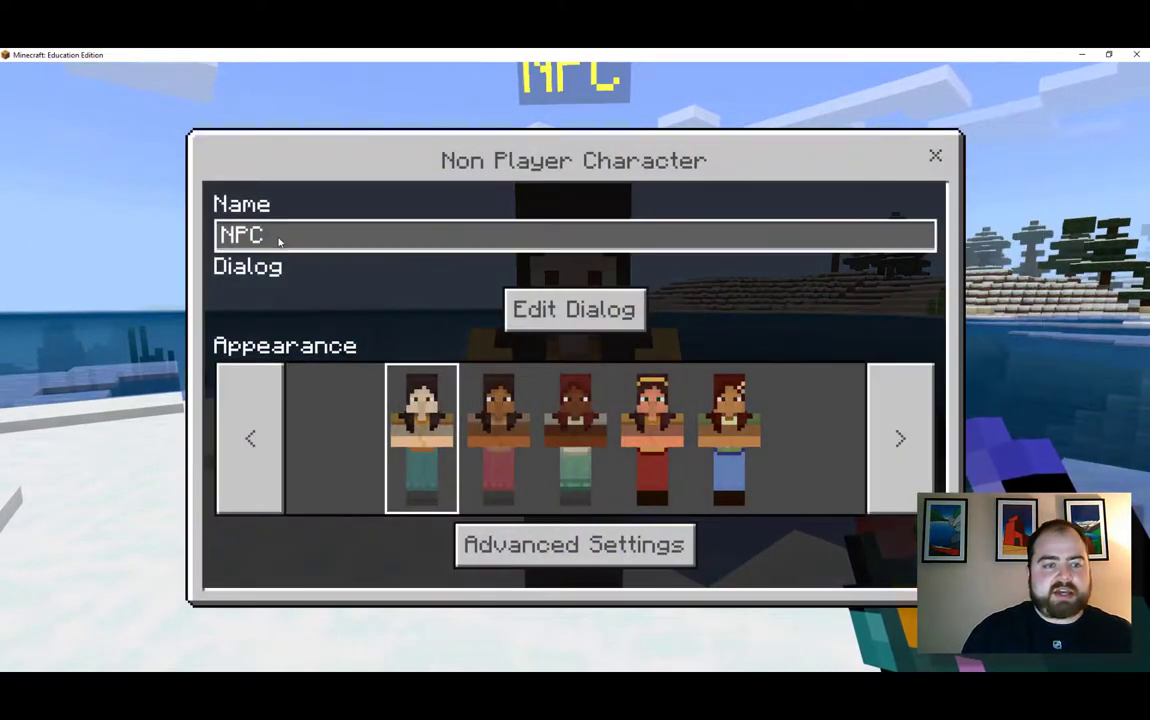
key(BackSpace)
key(BackSpace)
key(BackSpace)
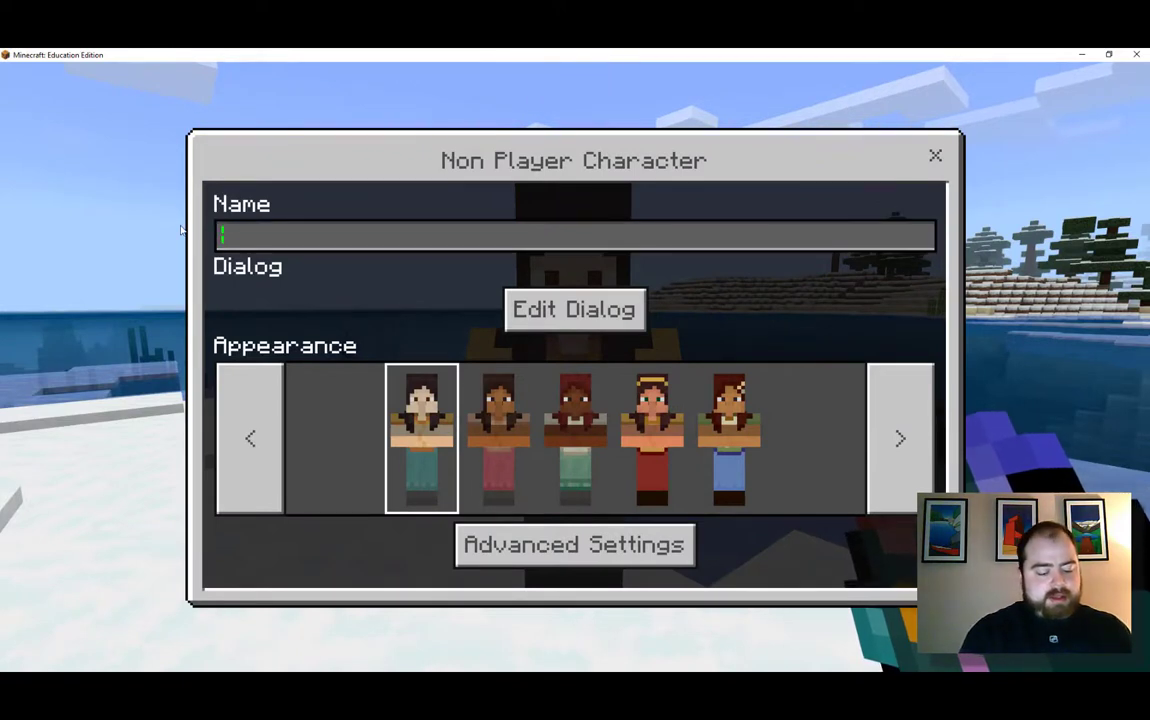
text(Artic)
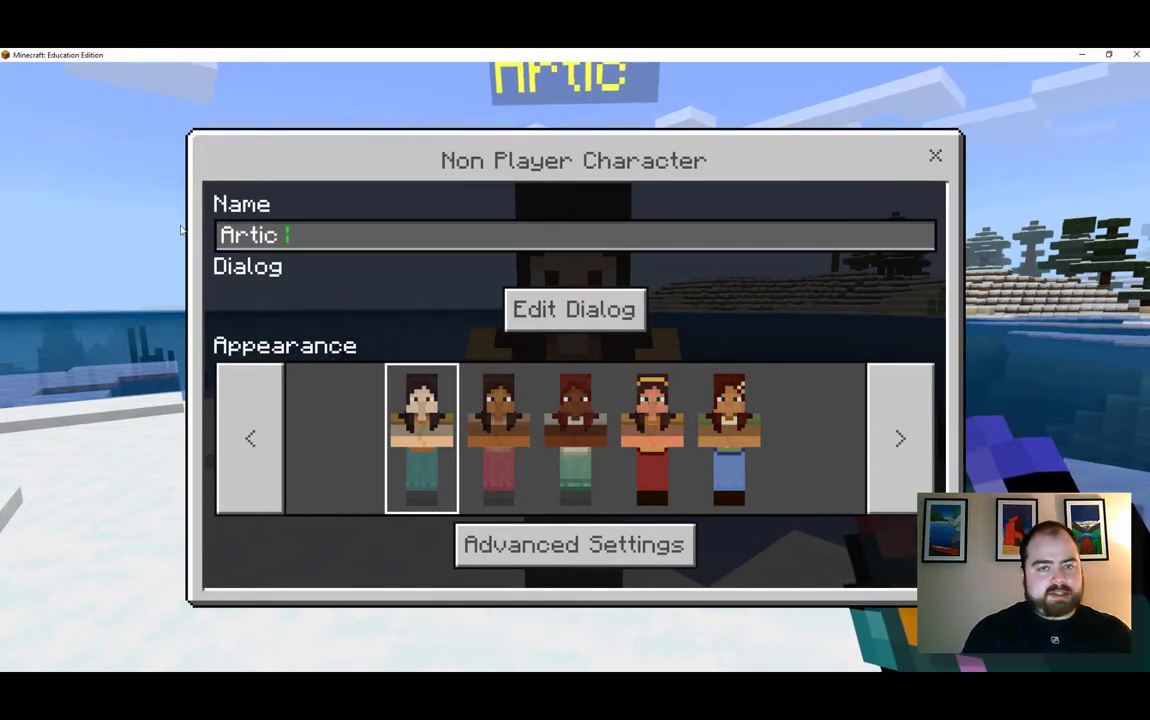
key(BackSpace)
key(BackSpace)
key(BackSpace)
text(ct)
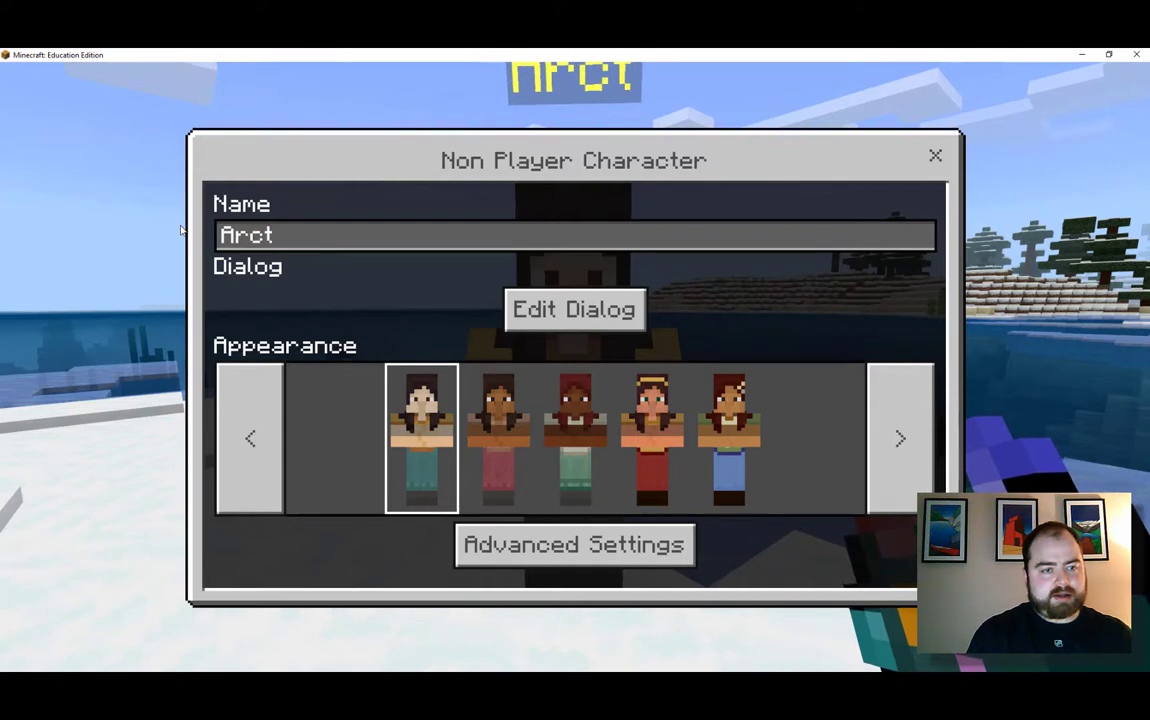
text(ic E)
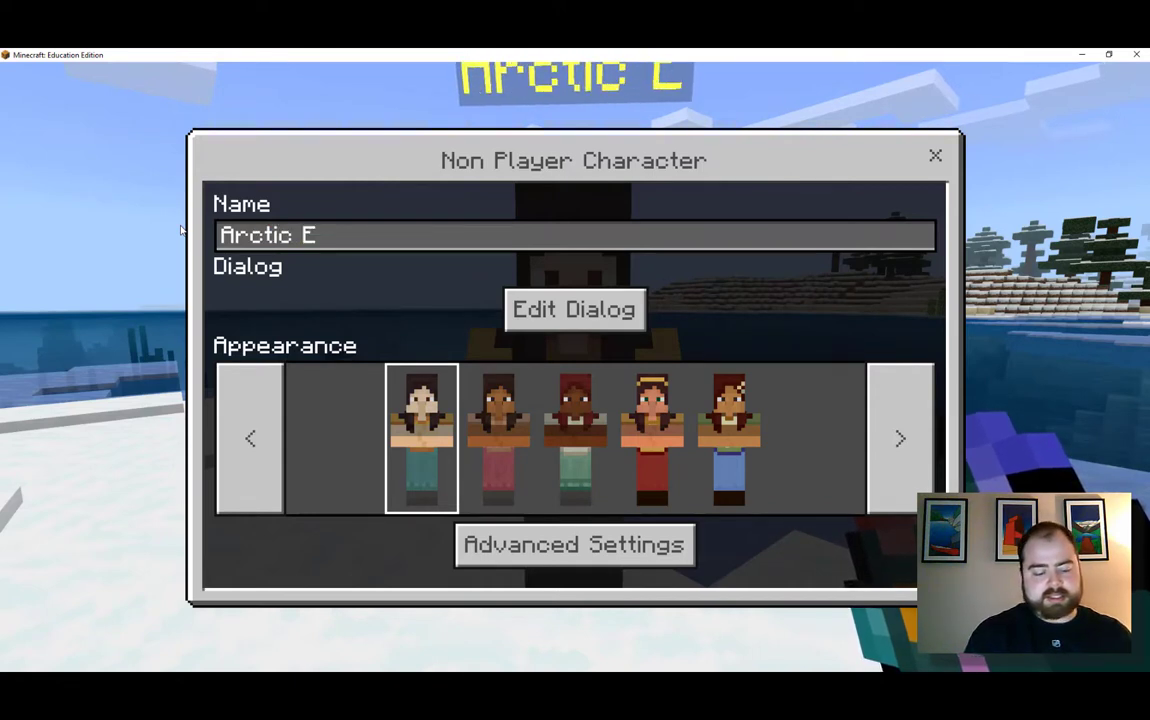
text(xplorer)
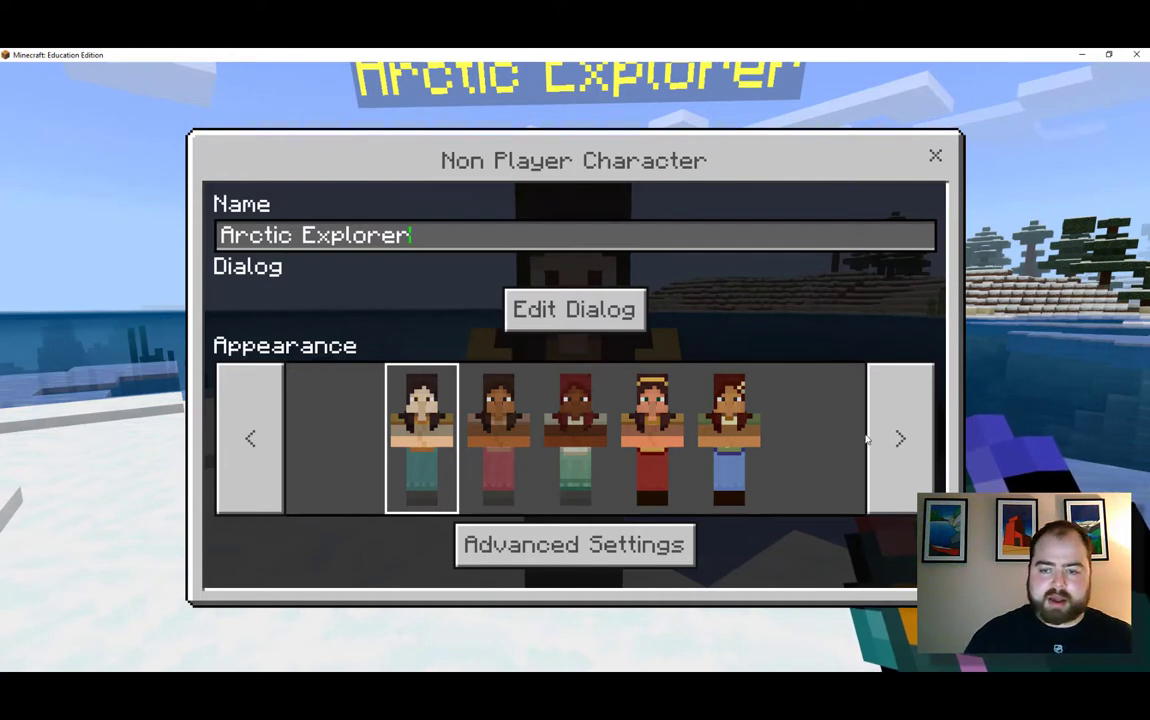
click(900, 437)
Page through the Appearance skins and choose the red-haired lab-coat skin.
click(900, 437)
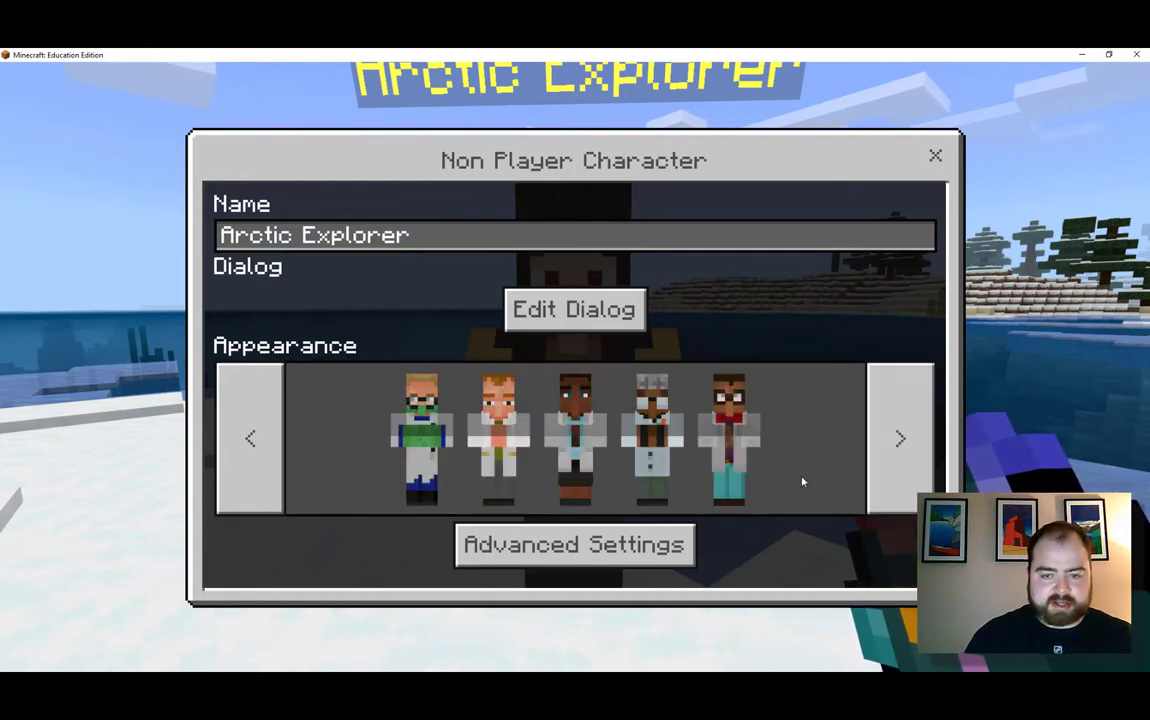
click(900, 437)
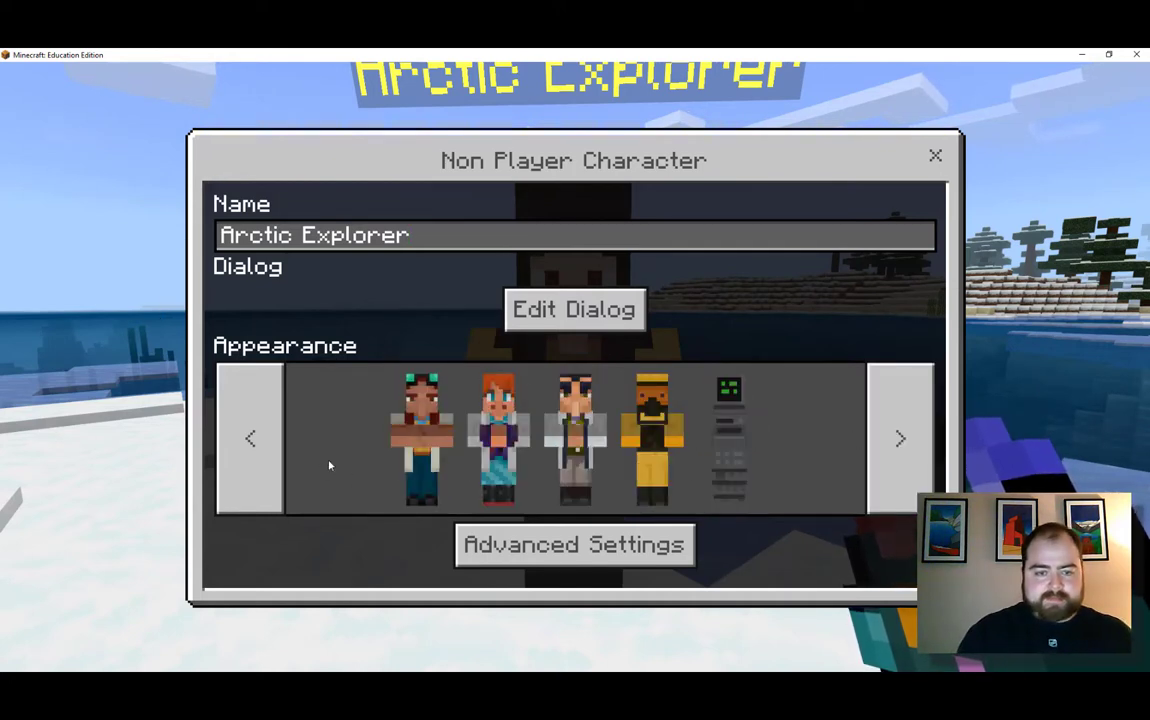
click(498, 445)
Bring up the Arctic Explorer's Advanced NPC Settings.
click(480, 545)
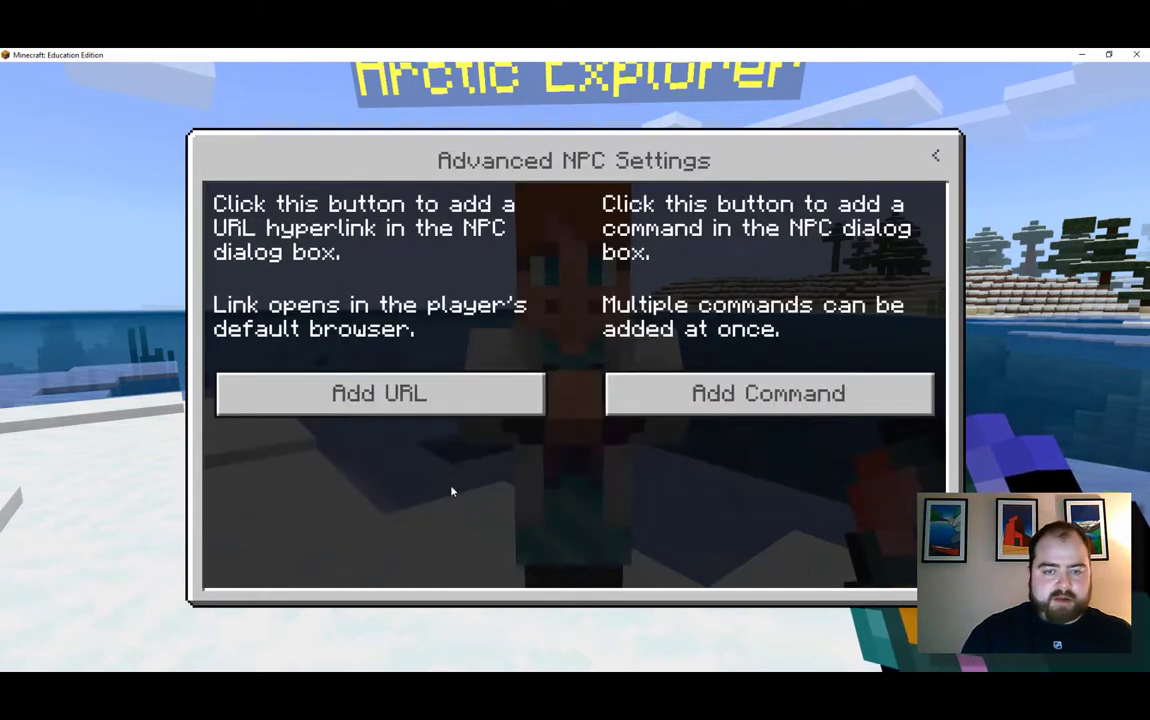
click(935, 156)
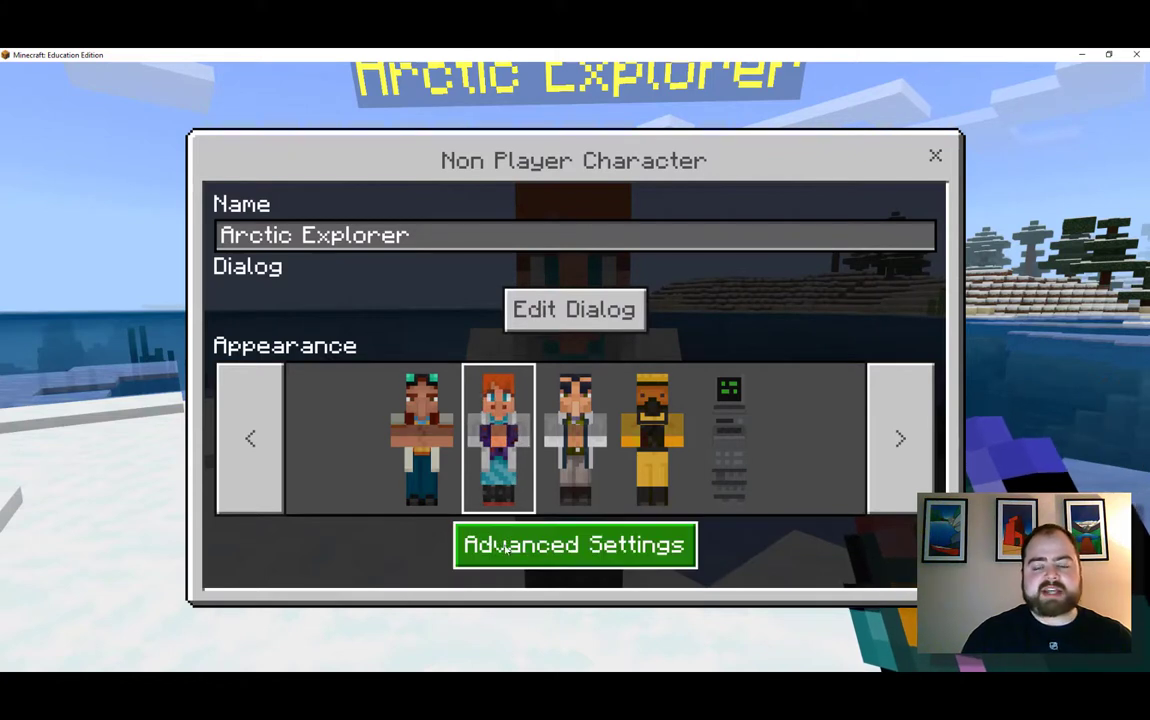
click(598, 553)
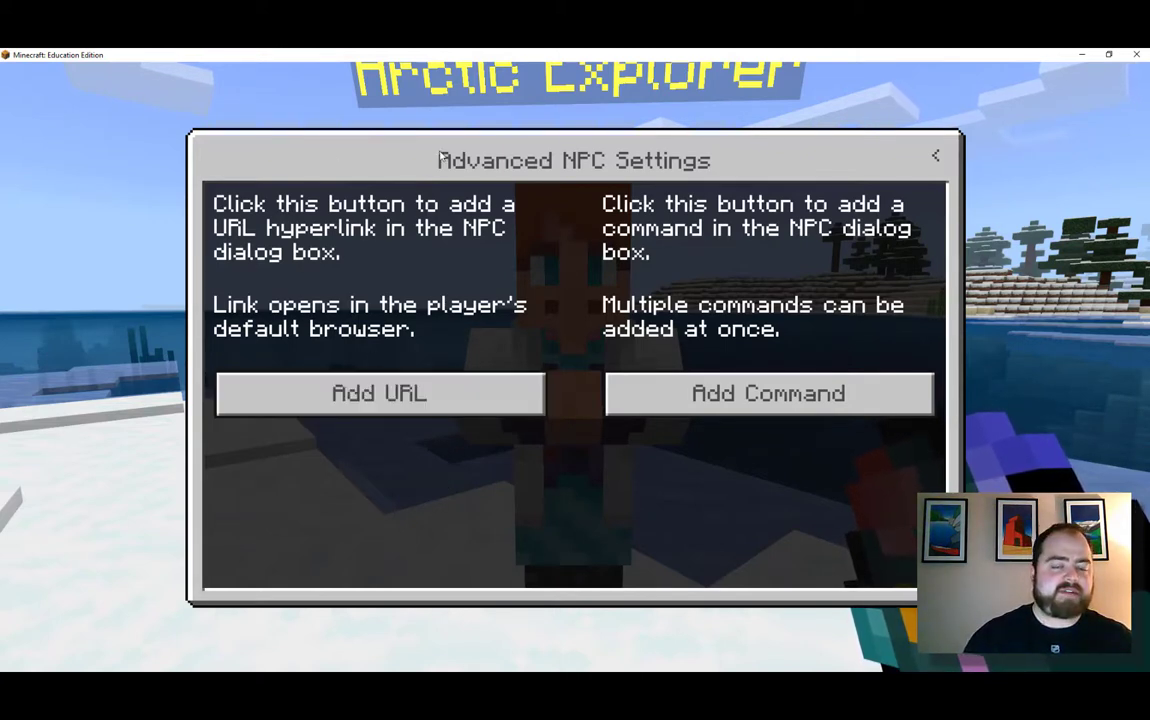
Add a URL entry and rename its button from 'Learn More' to 'Narwhal Click to Learn More'.
click(378, 400)
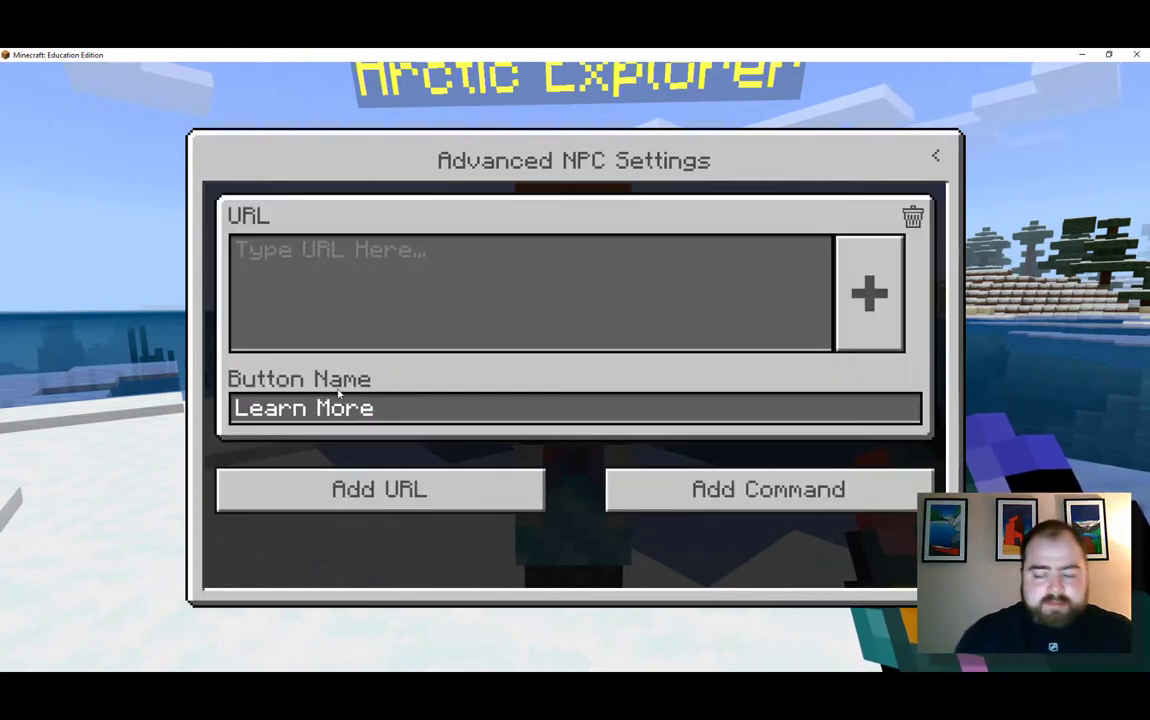
click(379, 259)
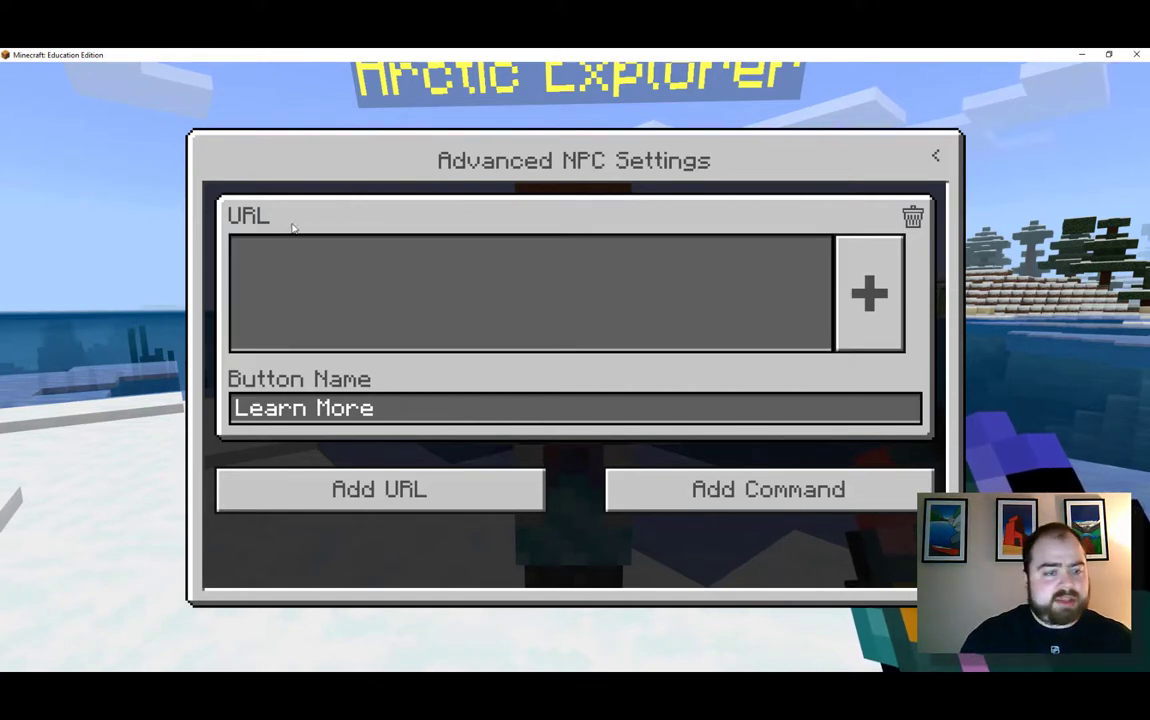
click(392, 410)
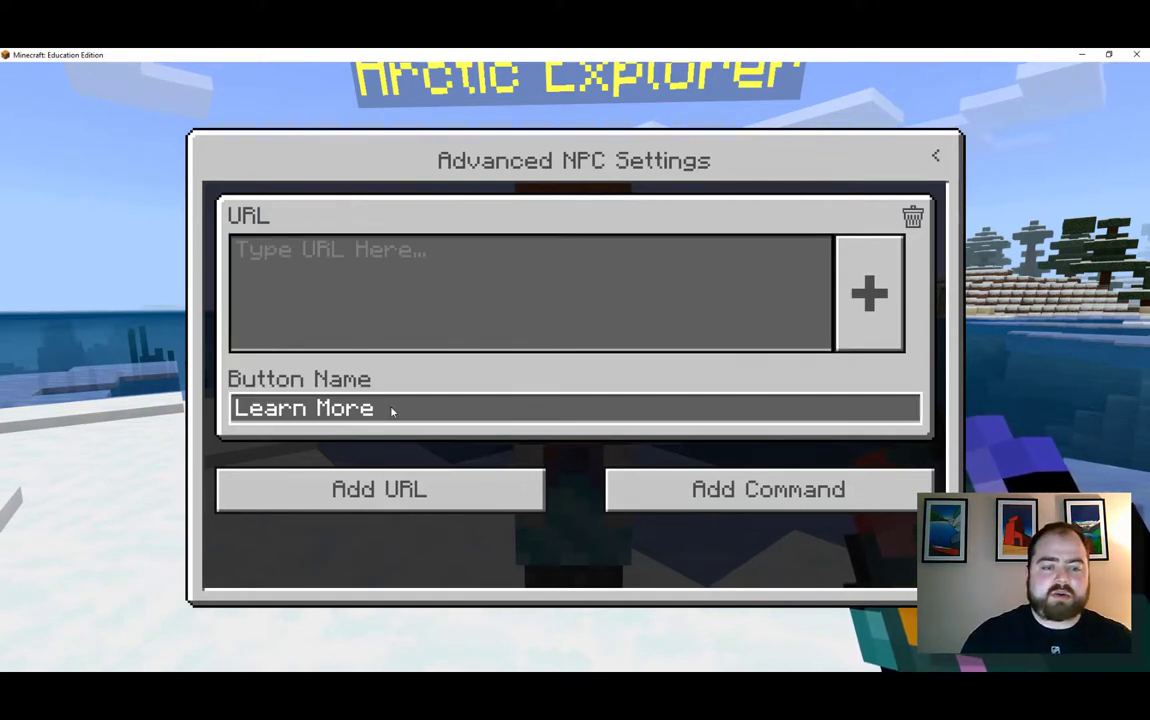
key(BackSpace)
key(BackSpace)
key(BackSpace)
key(BackSpace)
key(BackSpace)
key(BackSpace)
key(BackSpace)
key(BackSpace)
key(BackSpace)
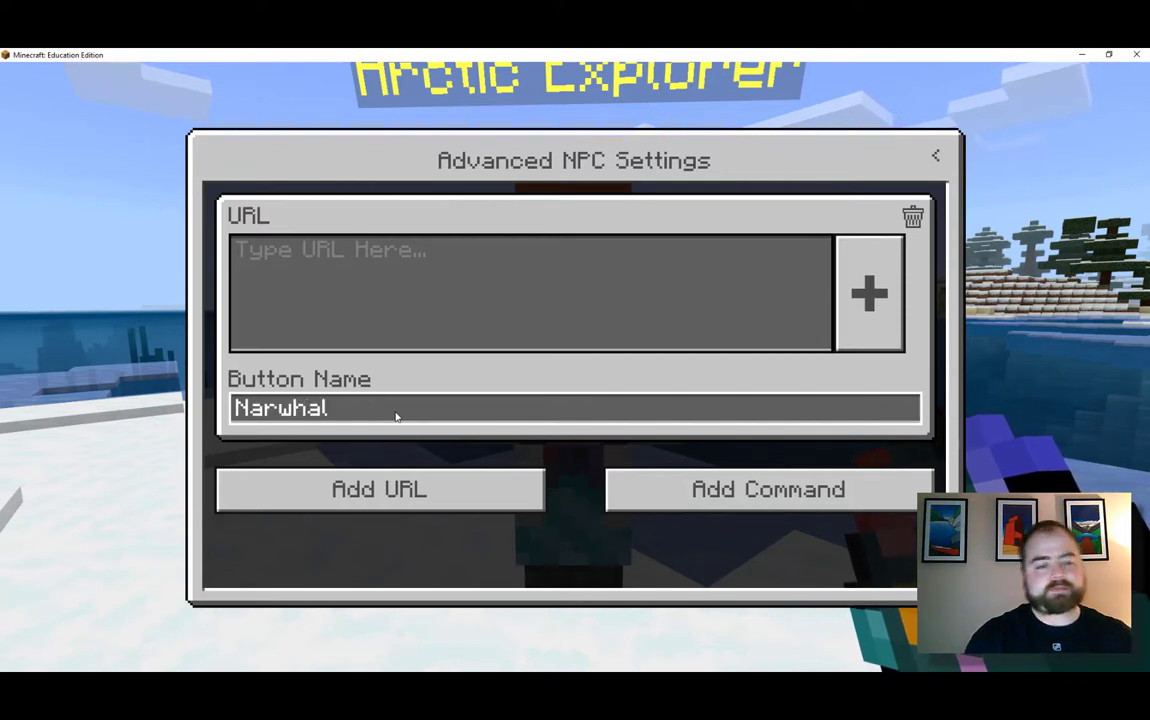
text(Narwhal Click to Learn)
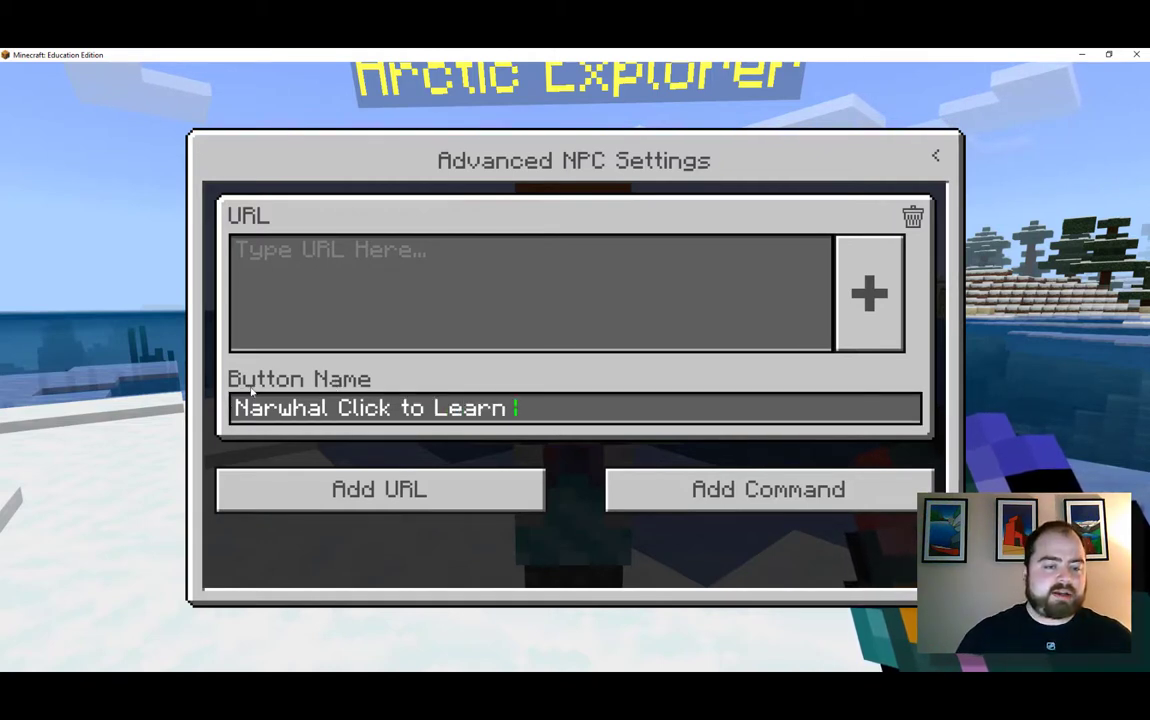
text( More)
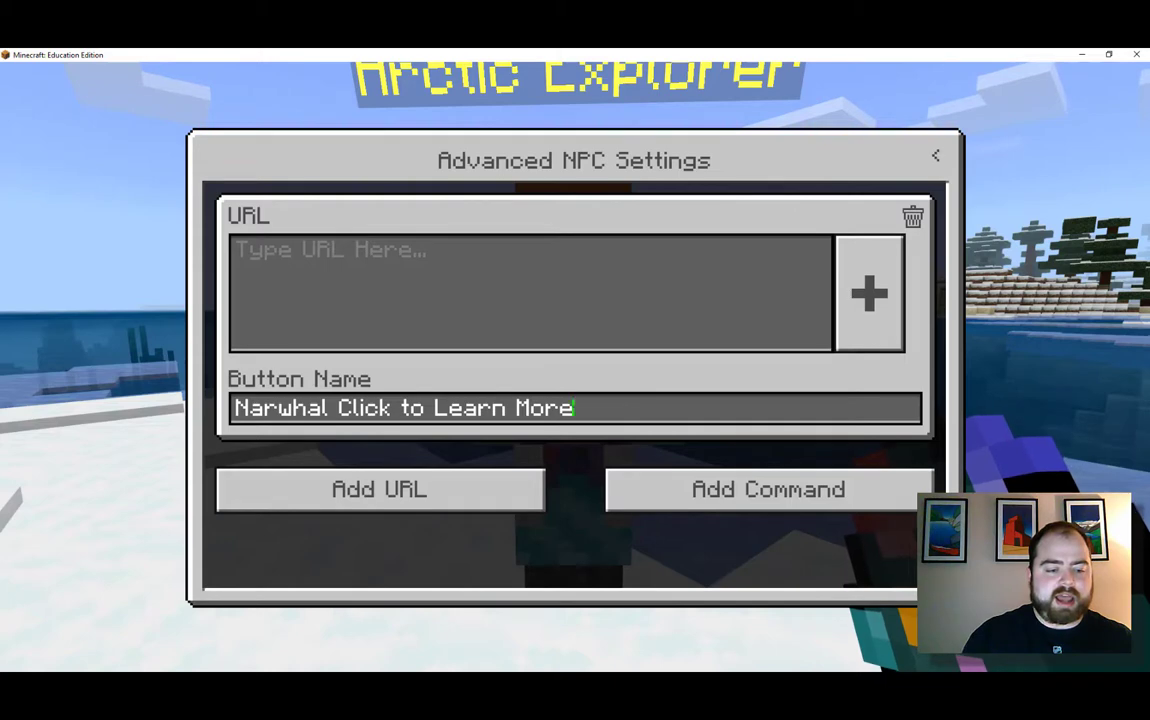
Copy the WWF 'Unicorn of the Sea: Narwhal Facts' page address from Chrome's address bar.
mouse_move(257, 690)
click(452, 630)
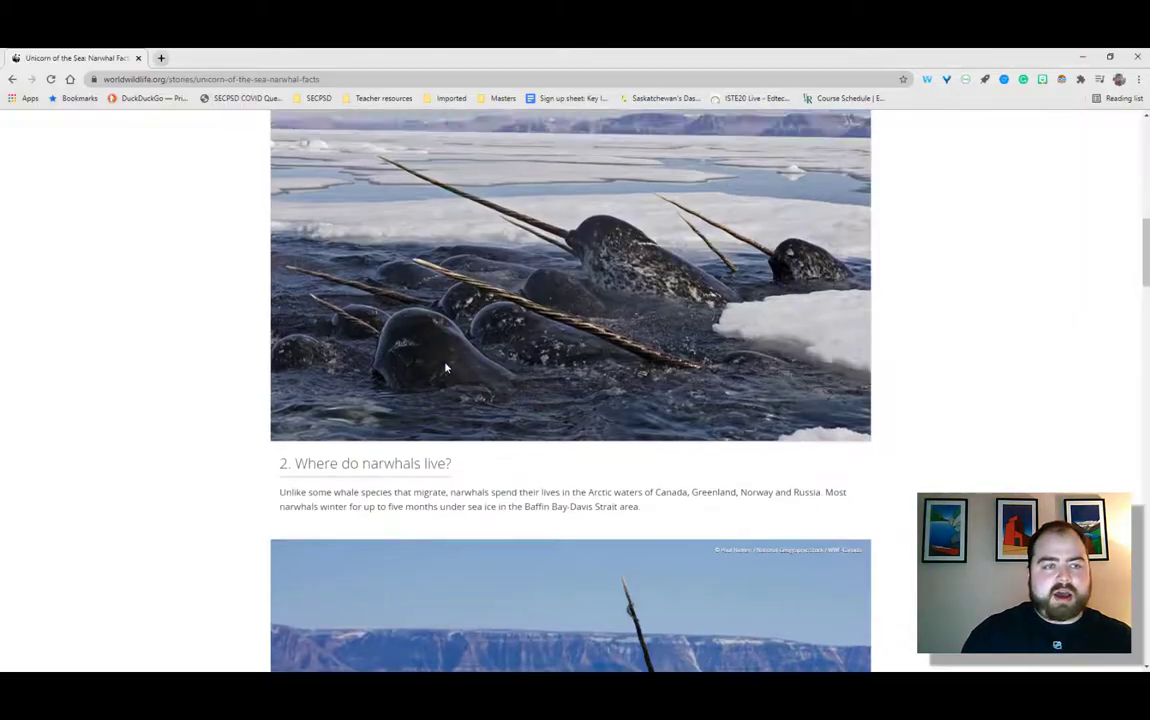
scroll(446, 368, up, 10)
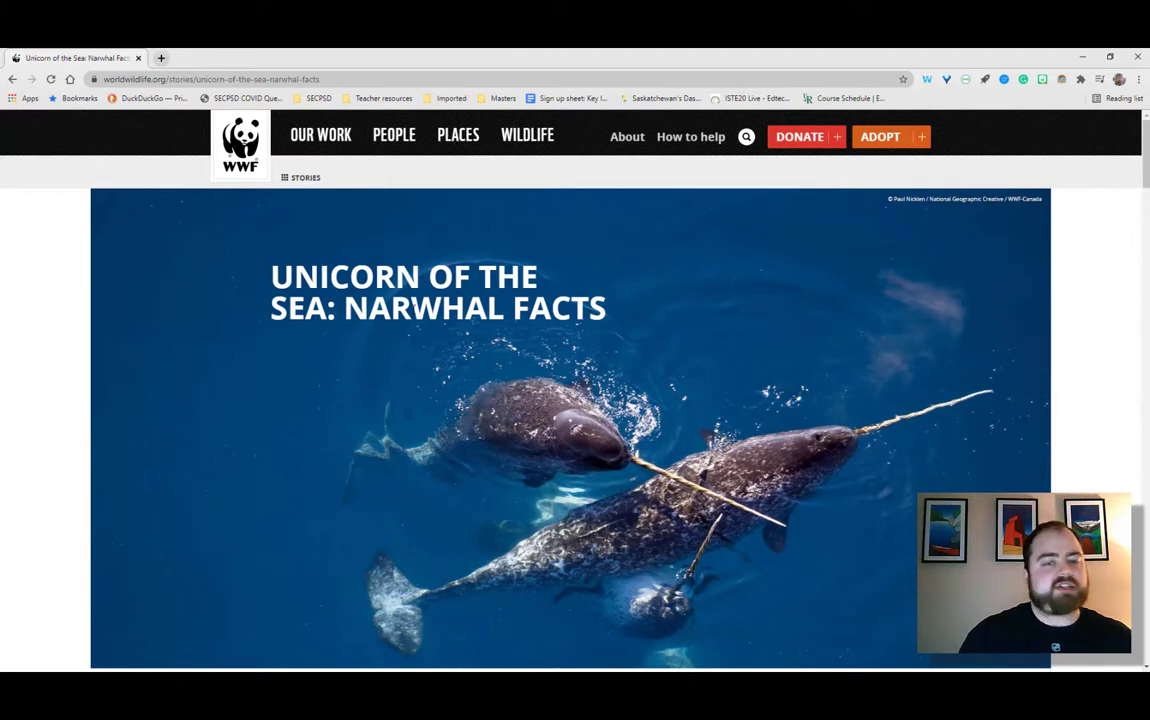
click(163, 81)
right_click(173, 86)
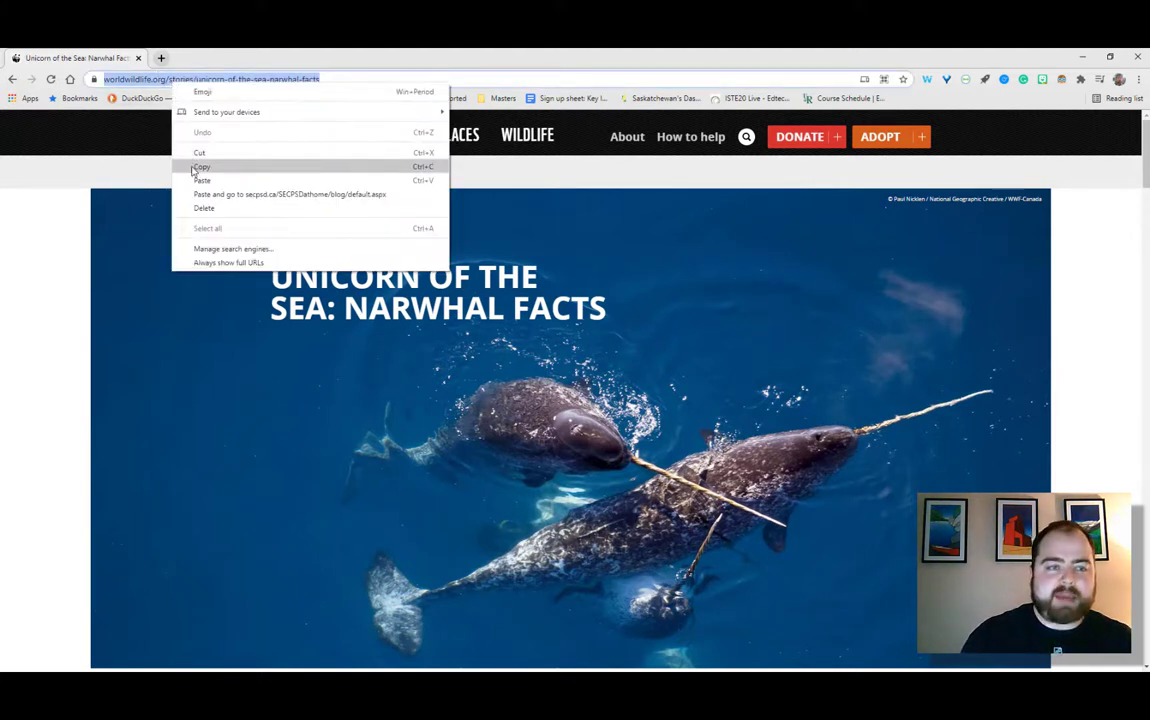
click(199, 167)
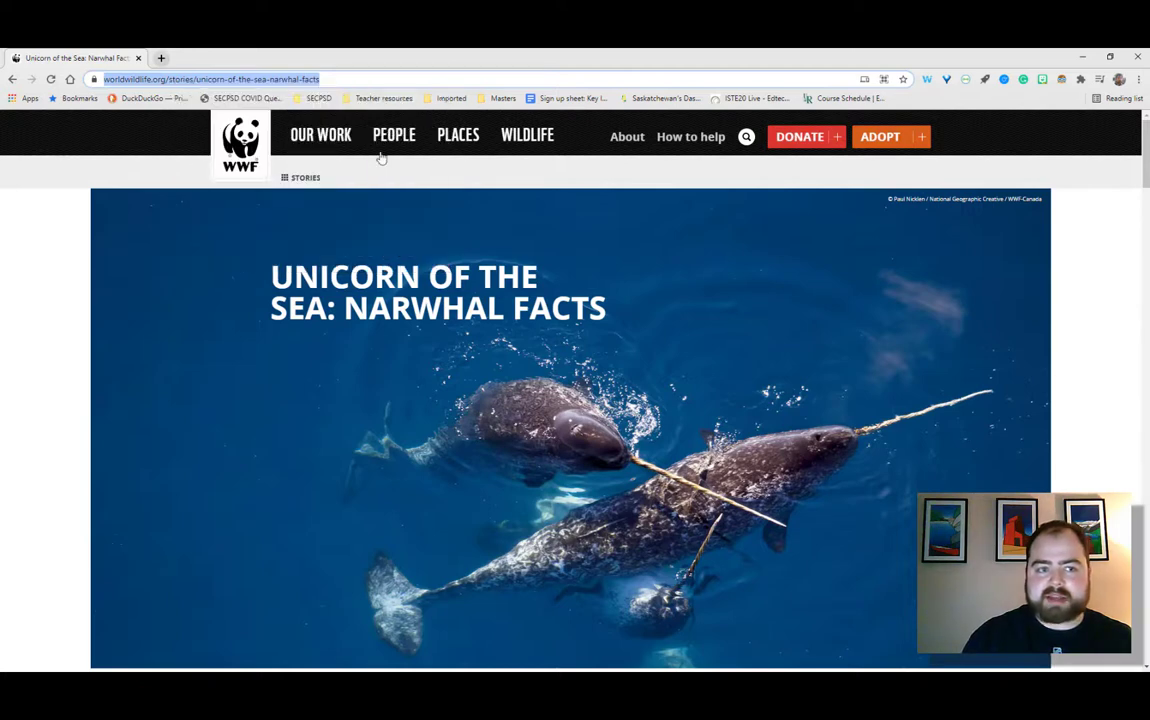
click(1082, 56)
click(336, 266)
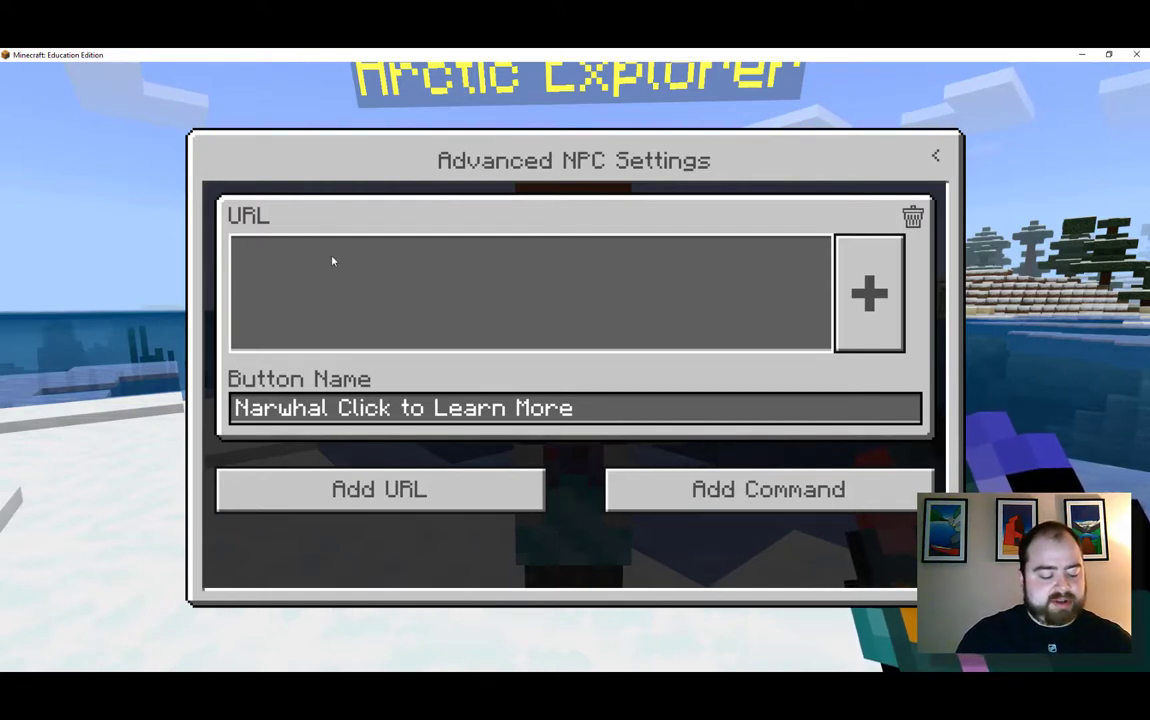
Paste the WWF narwhal facts URL into the button's link field and verify the full address.
key(ctrl+v)
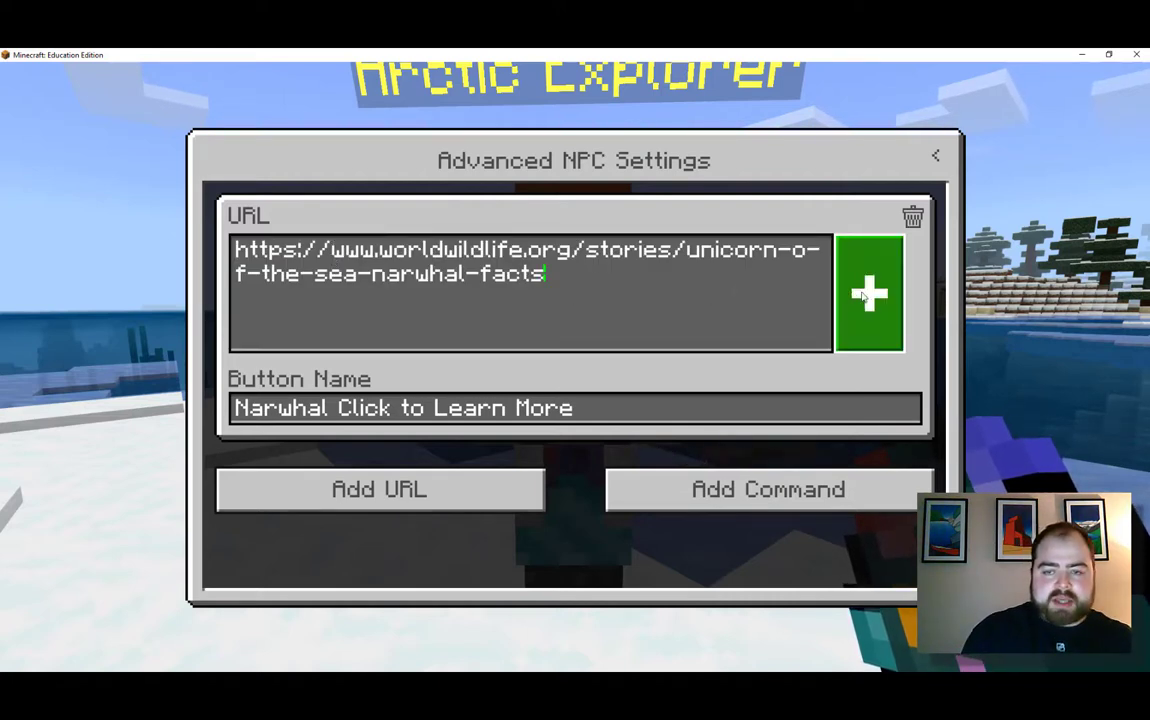
click(590, 310)
click(934, 158)
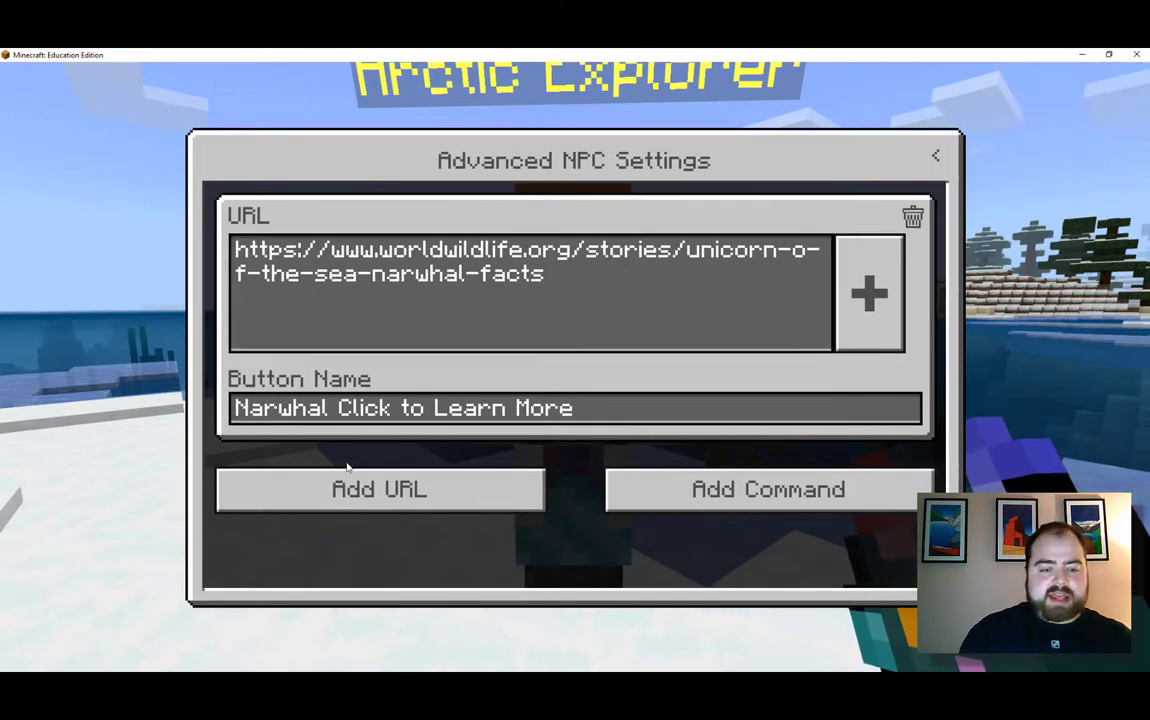
click(940, 155)
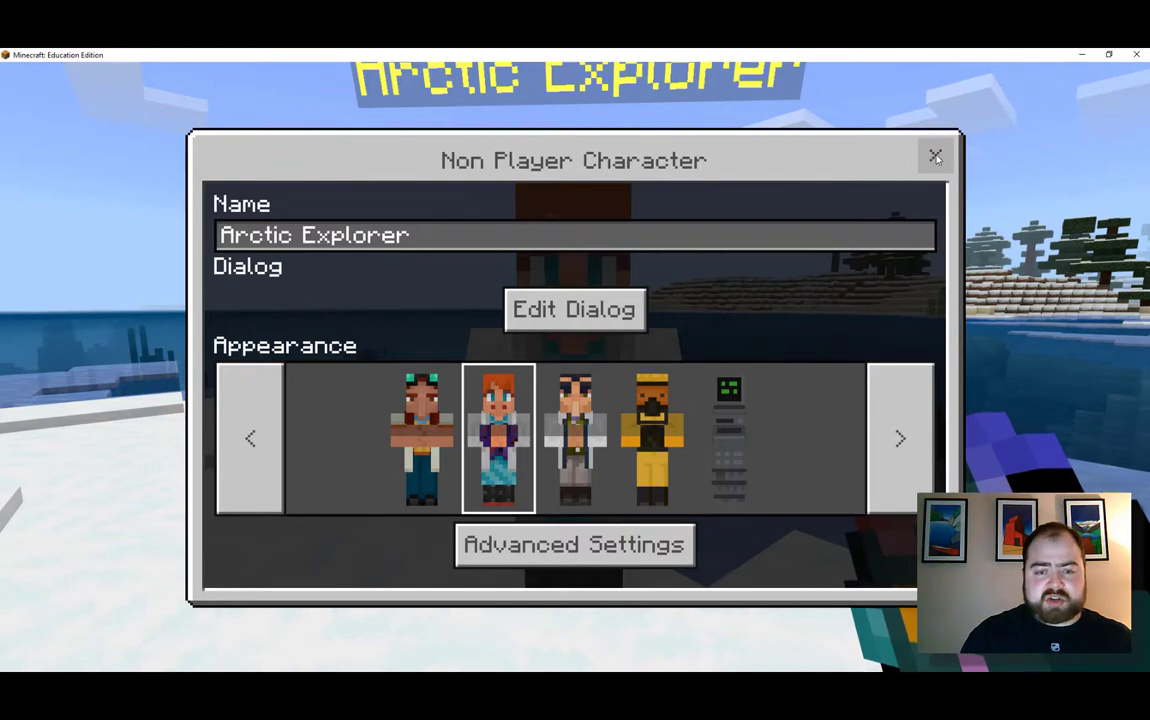
Set the dialog to 'My favourite animal in the ocean is the narwhal. Click below to find out more!'.
click(561, 312)
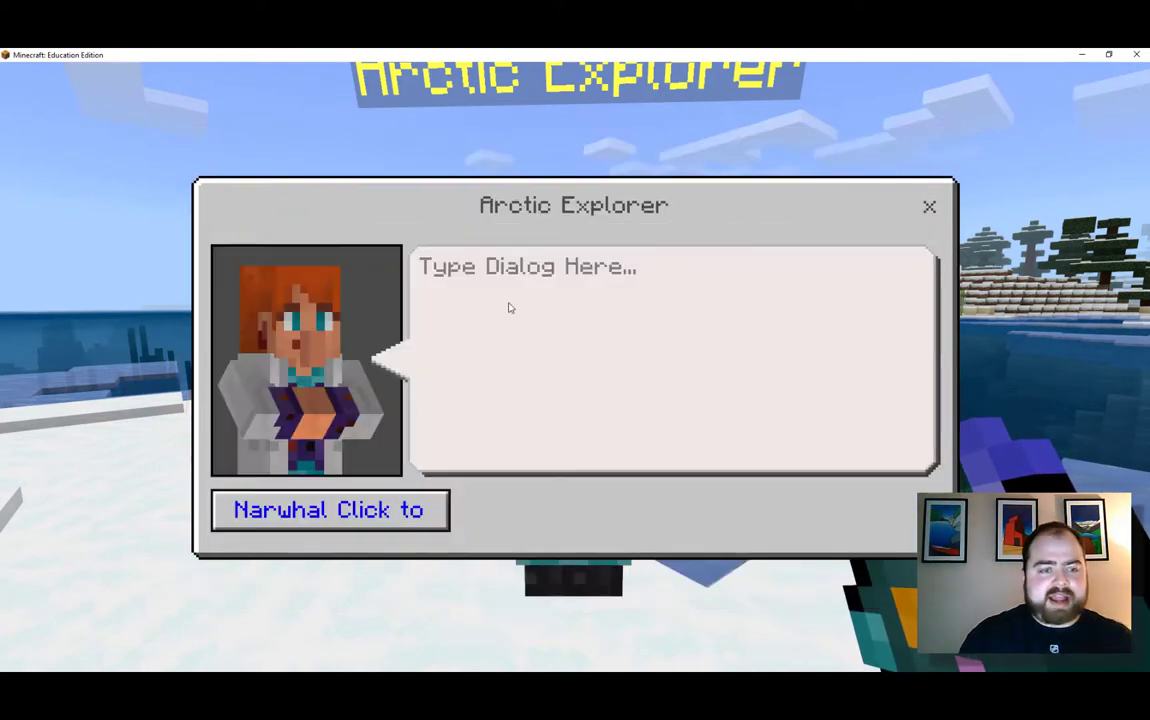
click(505, 286)
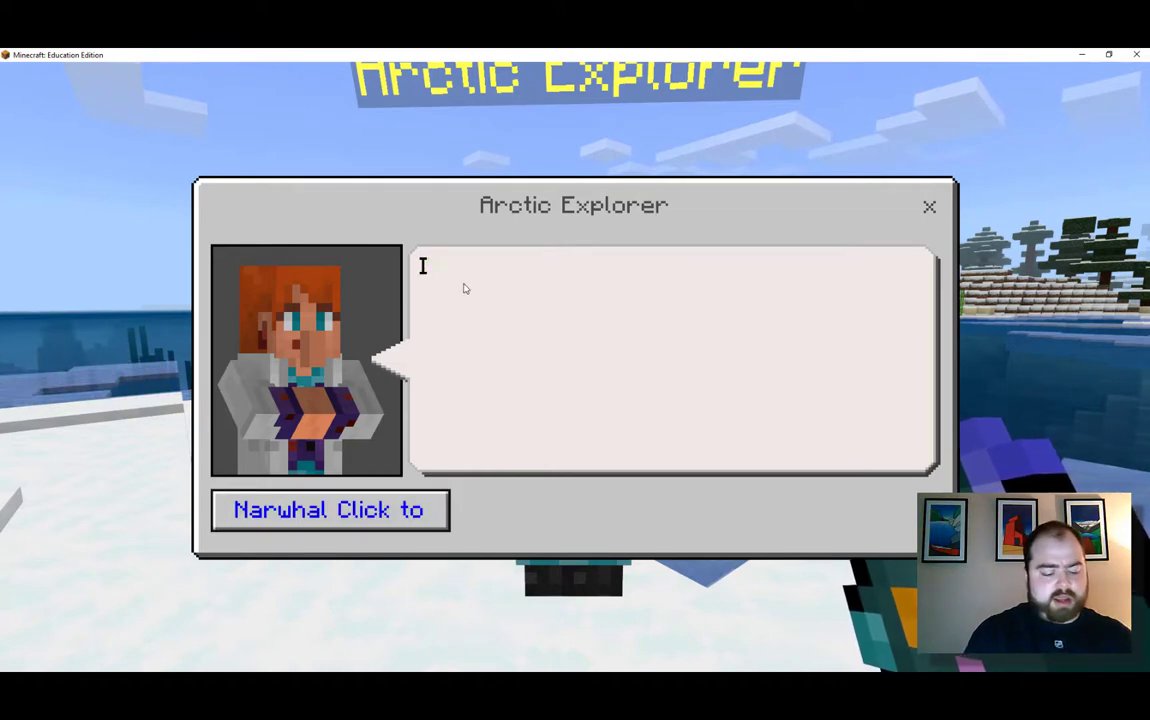
text(My fa)
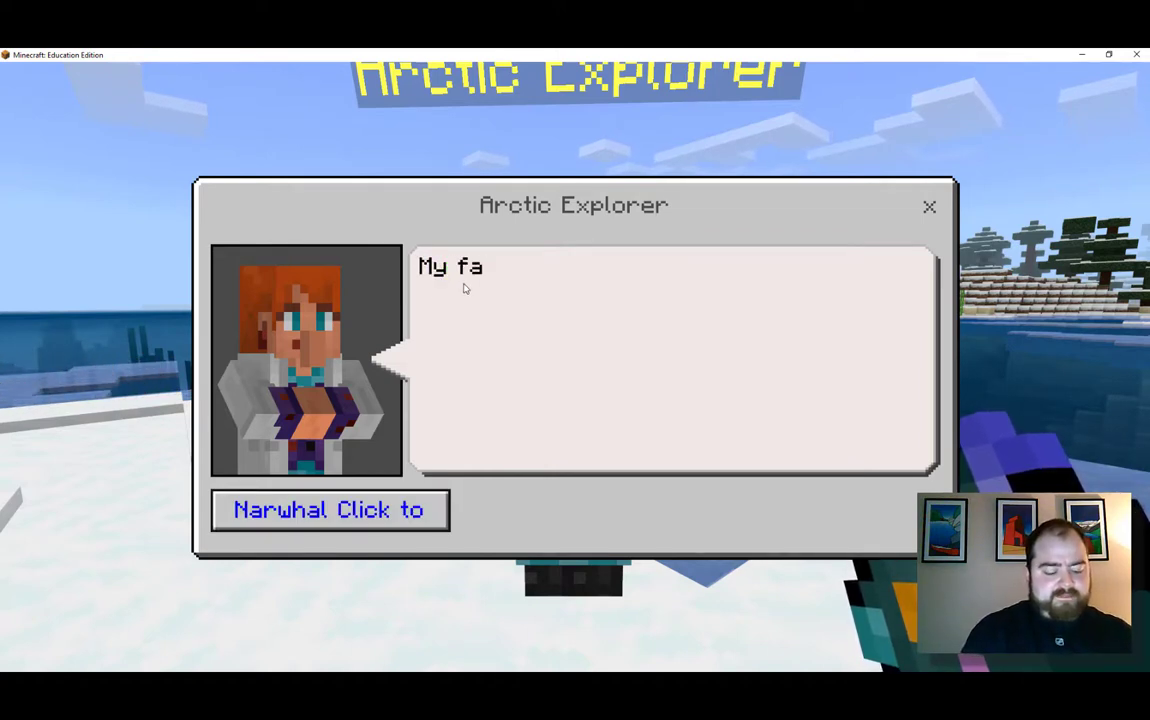
text(vourite anima)
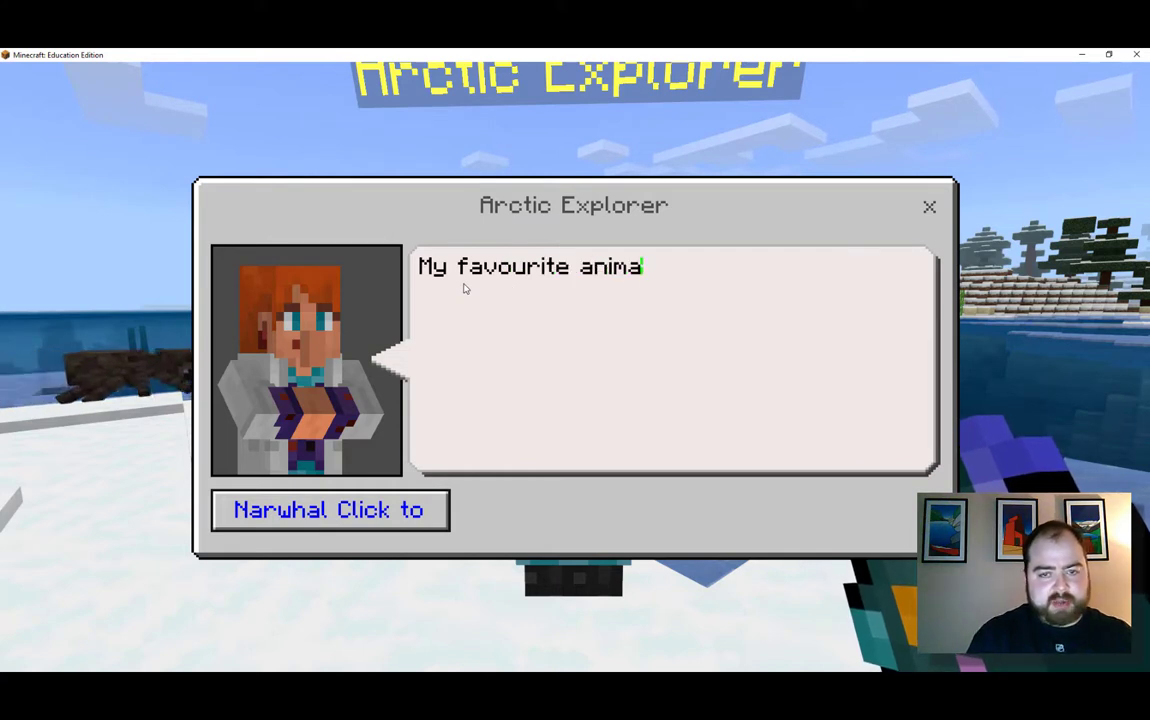
text(l in th)
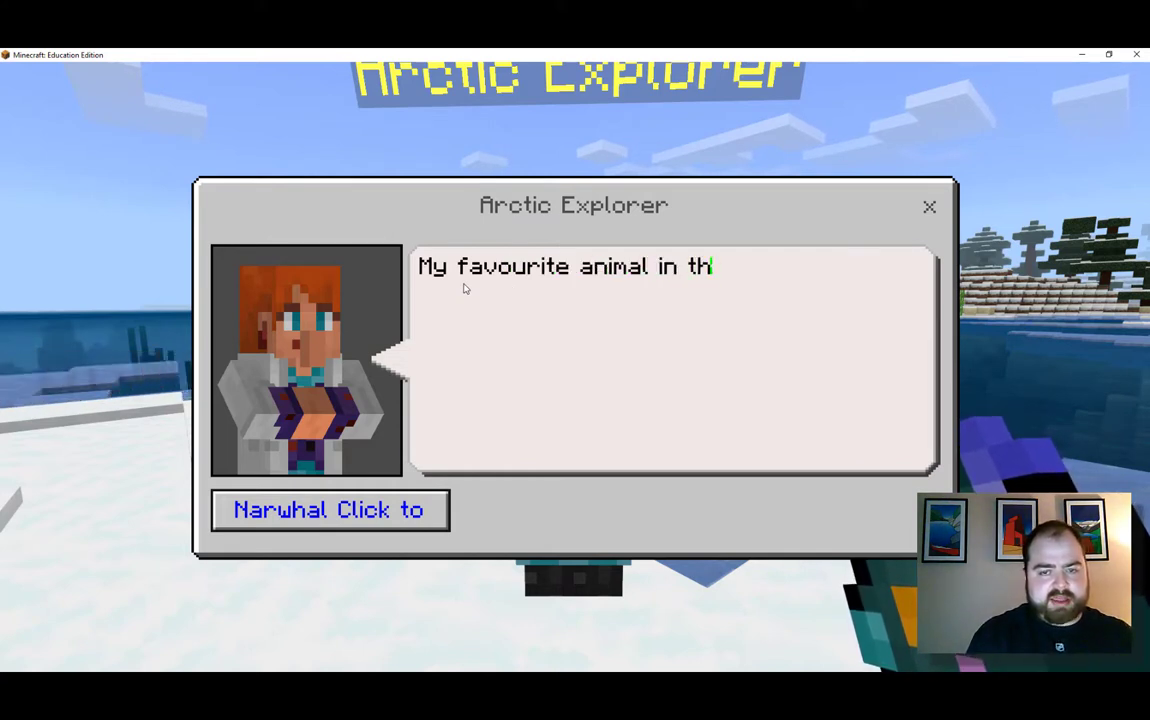
text(e ocean is th)
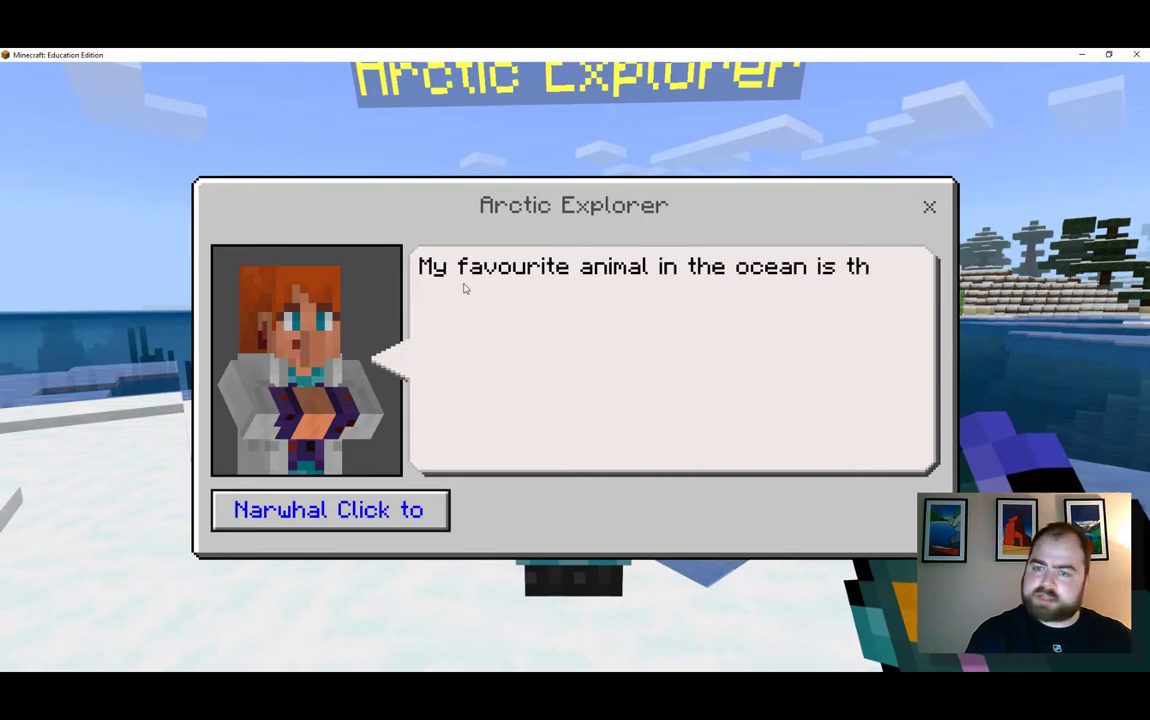
text(e narwhal)
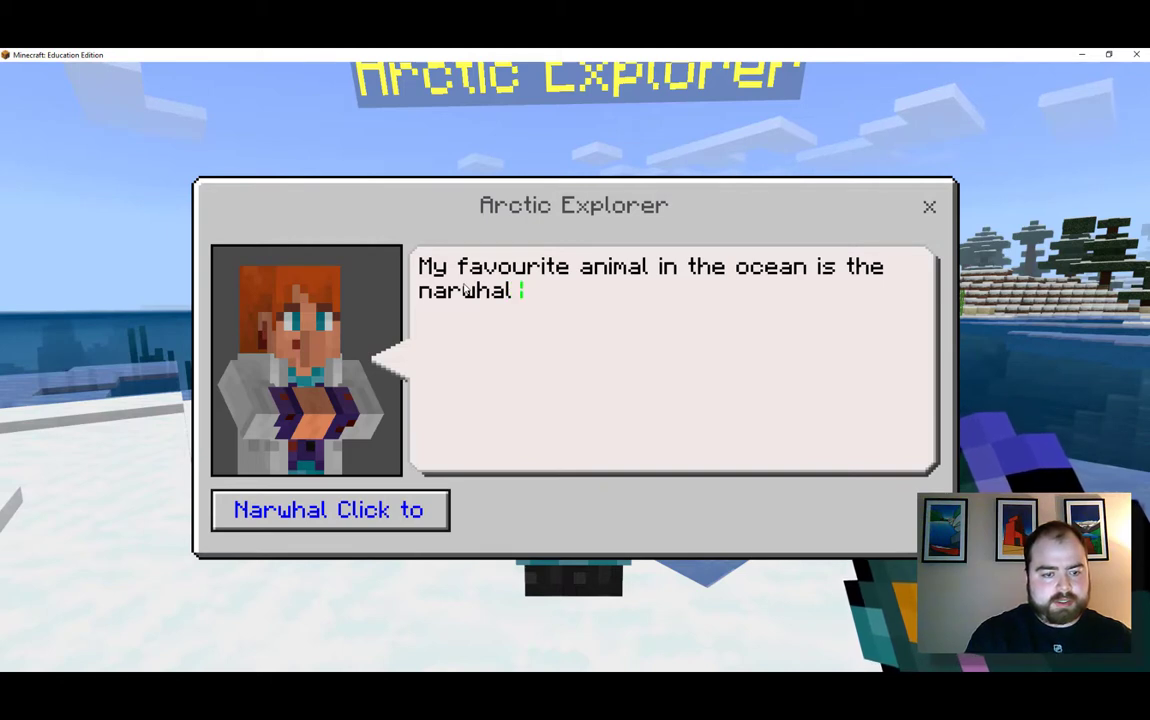
text(. Click)
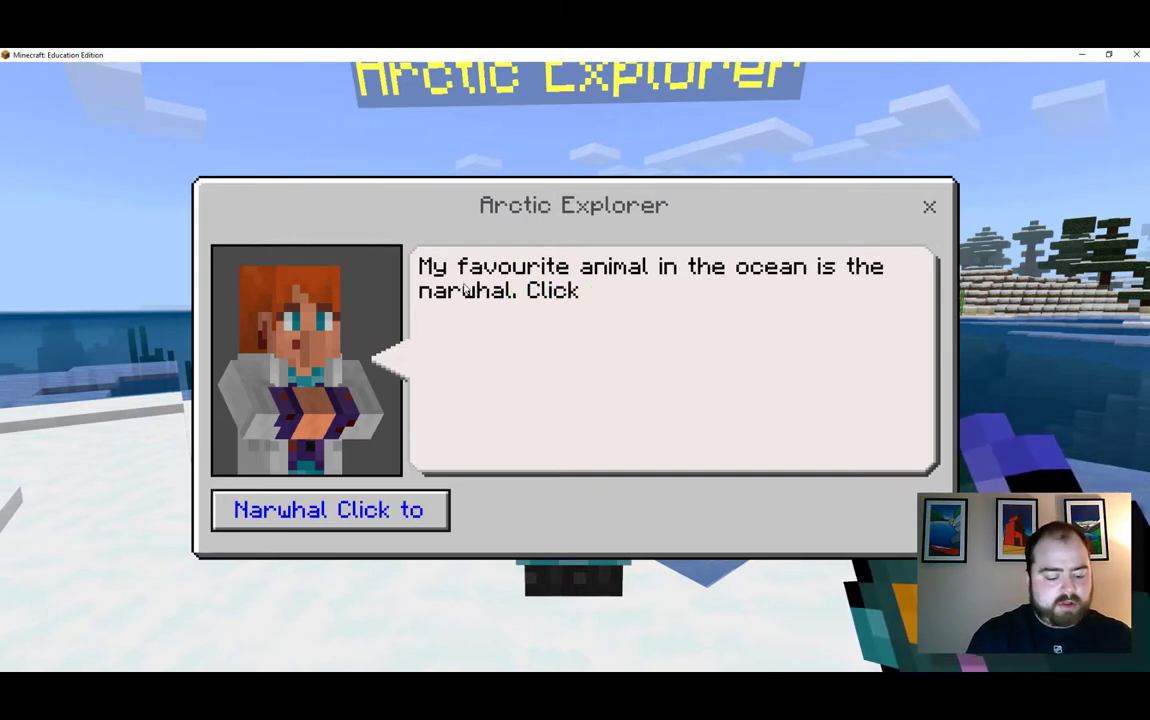
text( be)
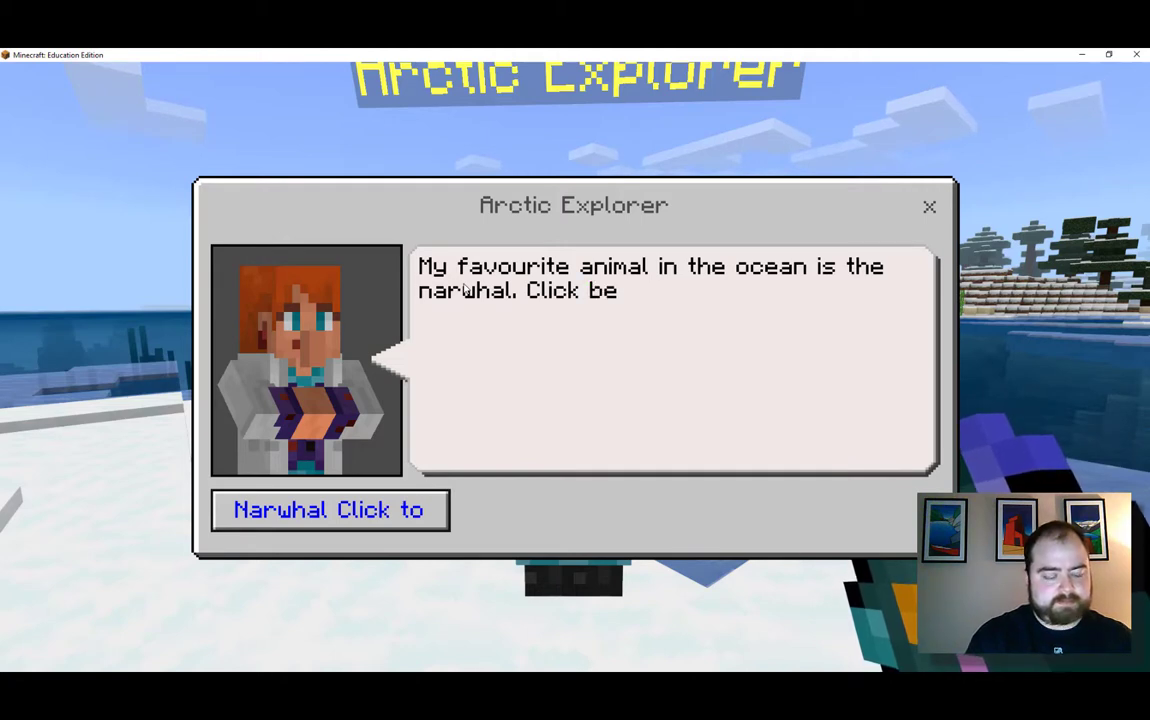
text(low to find out more!)
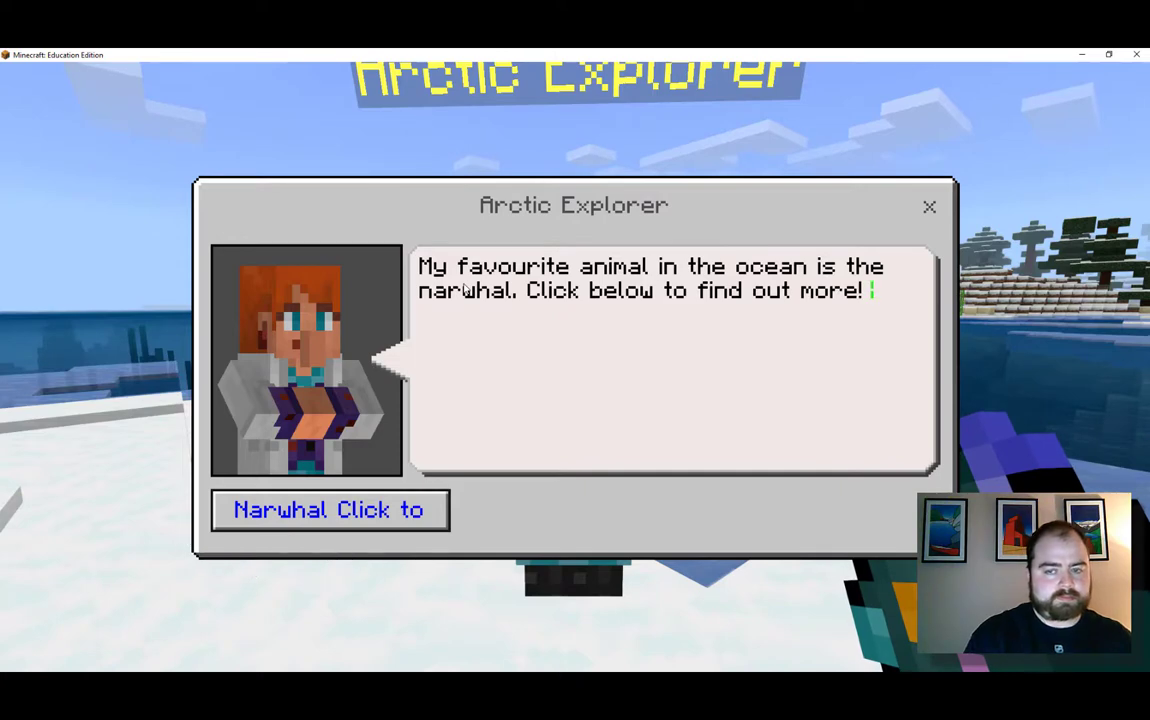
click(929, 207)
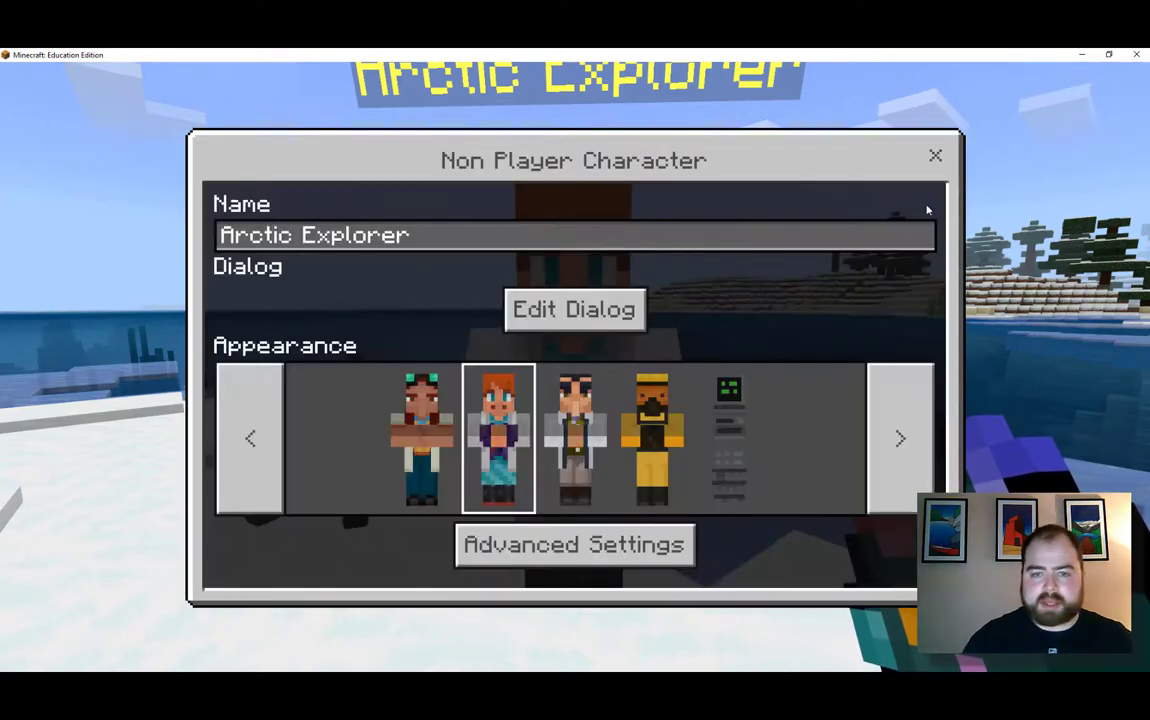
Close the NPC editor and turn World Builder off with /wb.
click(935, 158)
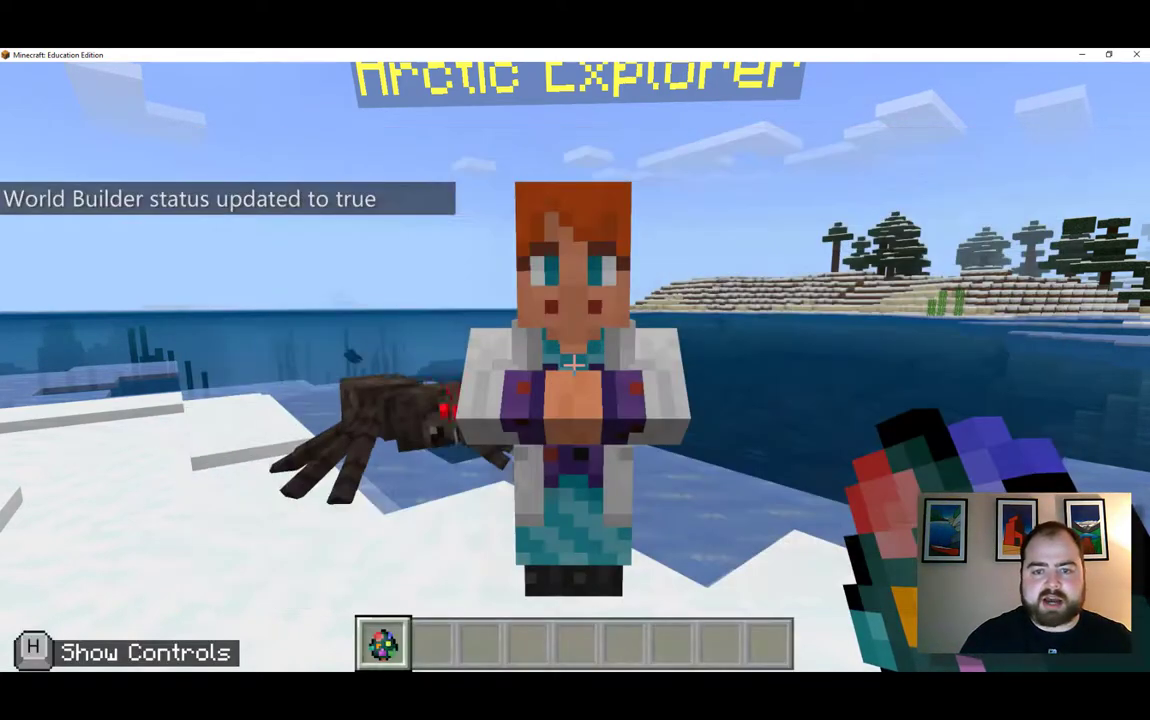
key(slash)
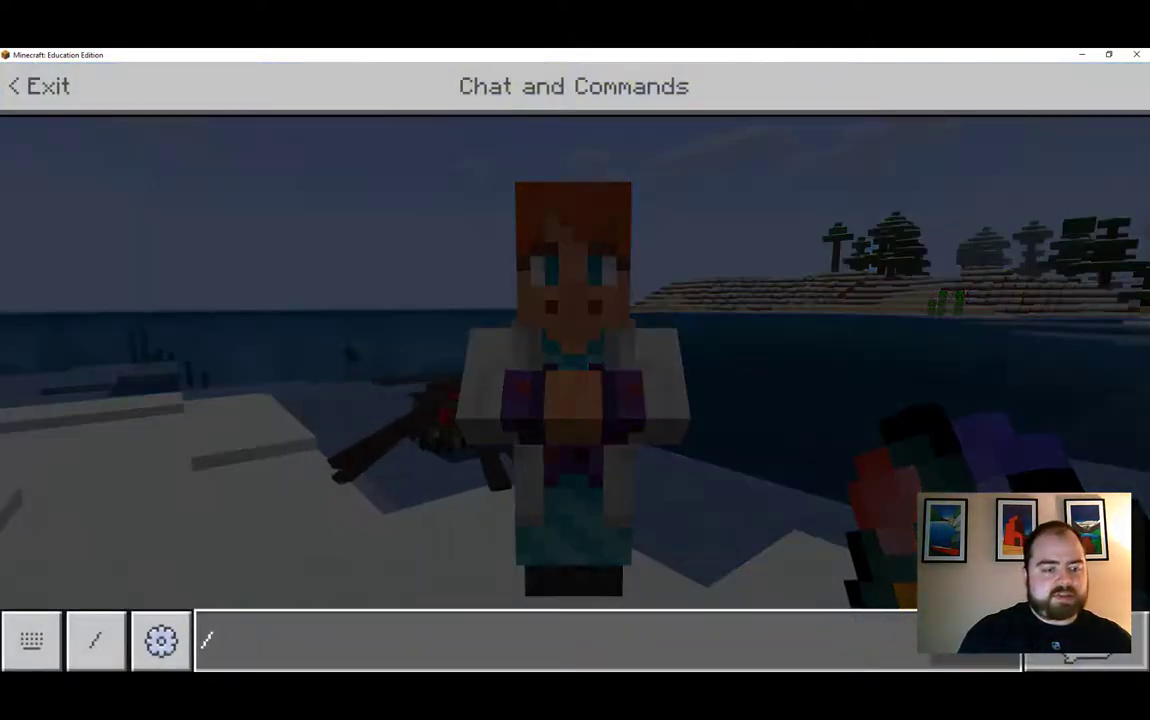
text(wb)
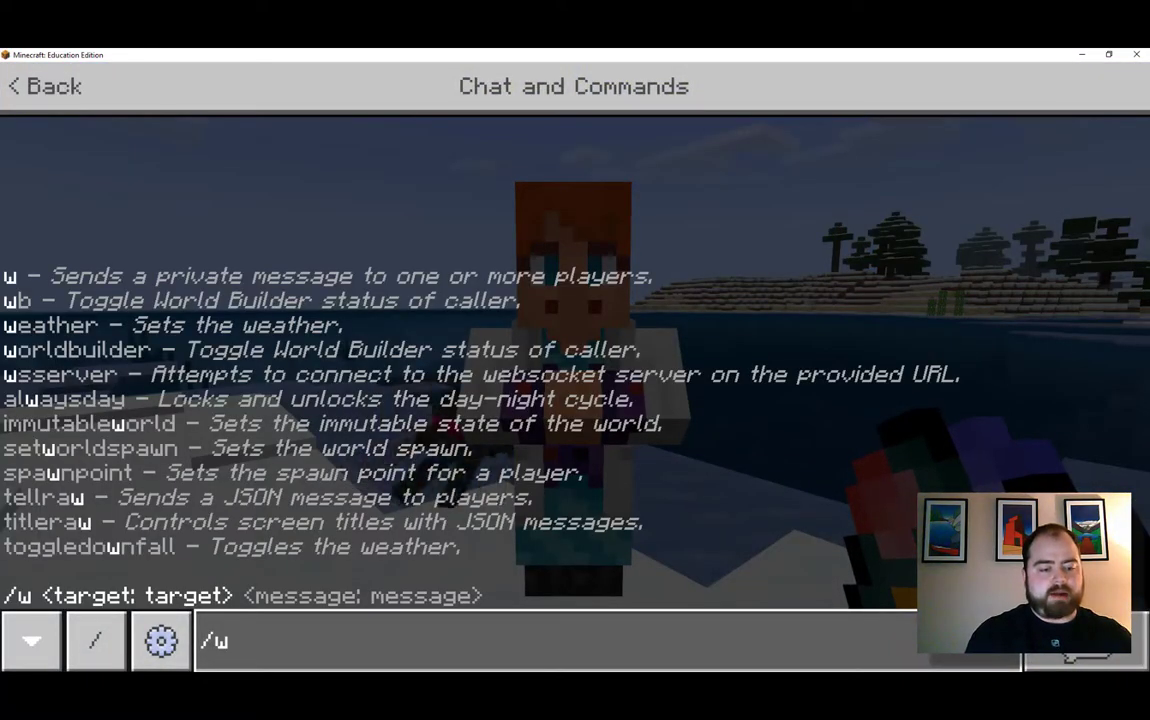
key(Return)
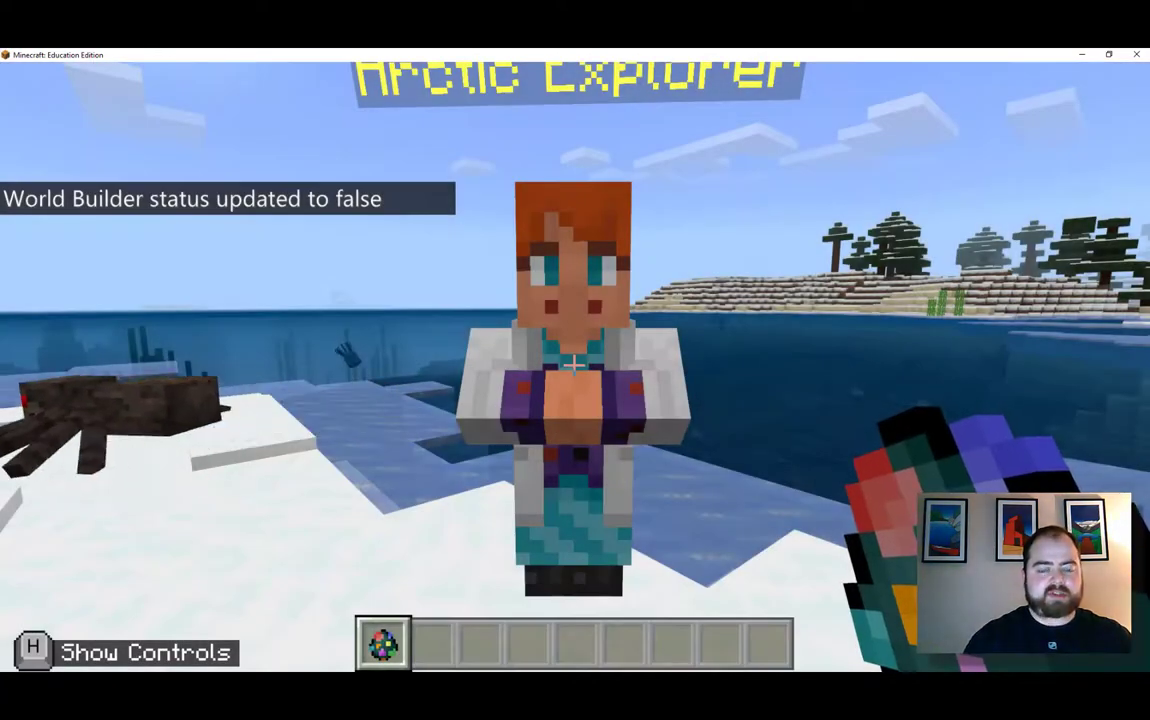
Talk to the Arctic Explorer and confirm its narwhal button opens the WWF narwhal facts page.
mouse_move(575, 365)
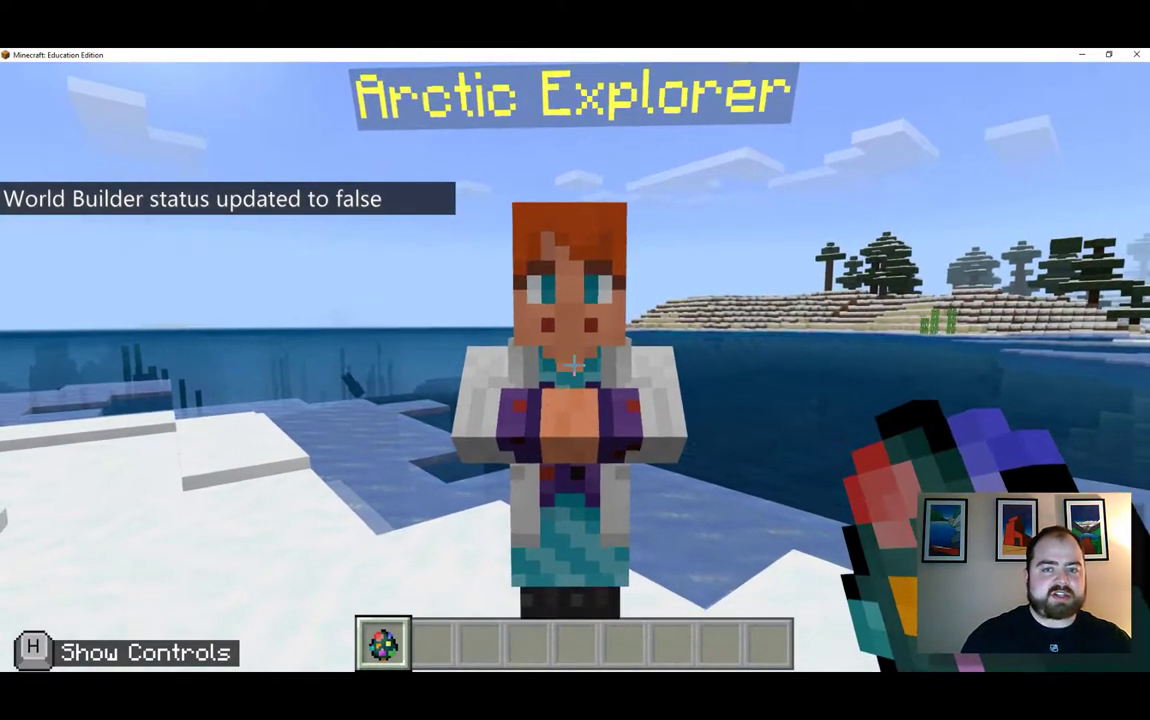
right_click(575, 365)
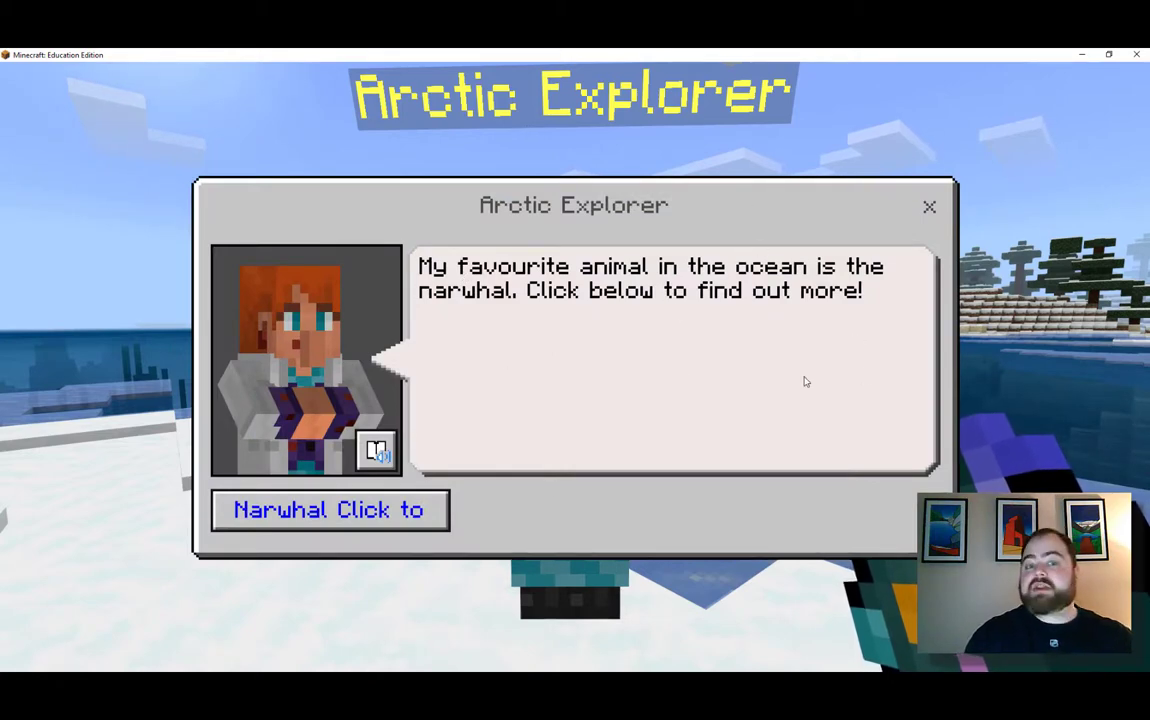
click(334, 511)
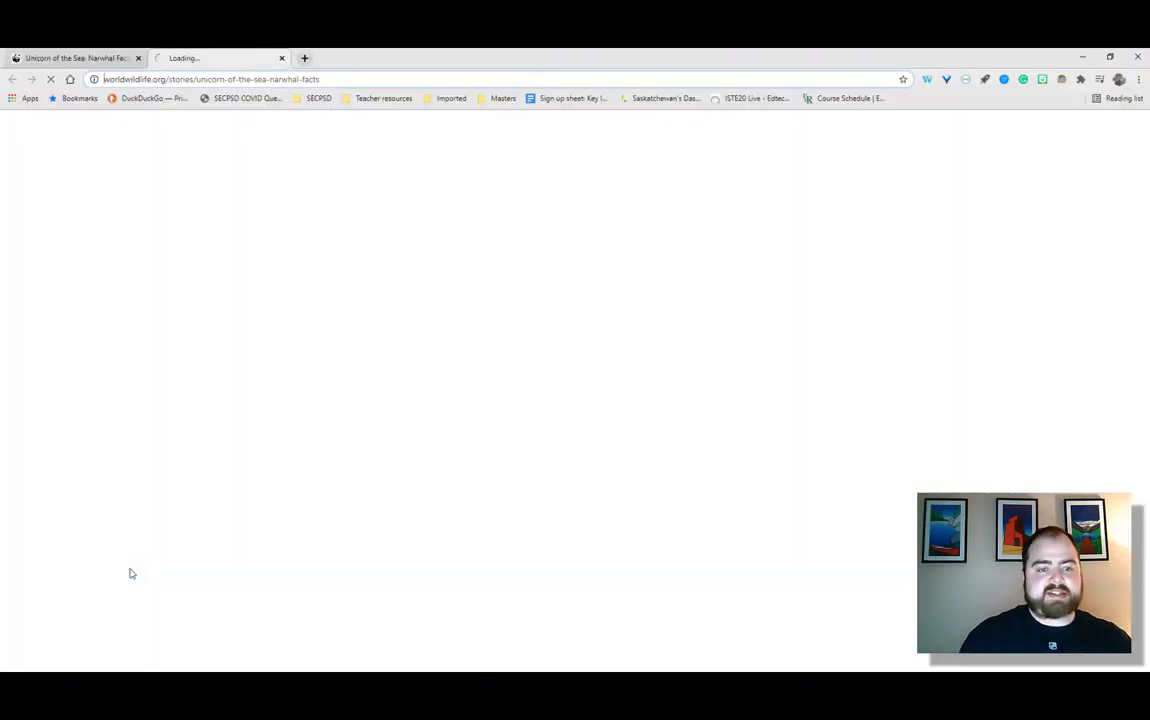
click(140, 80)
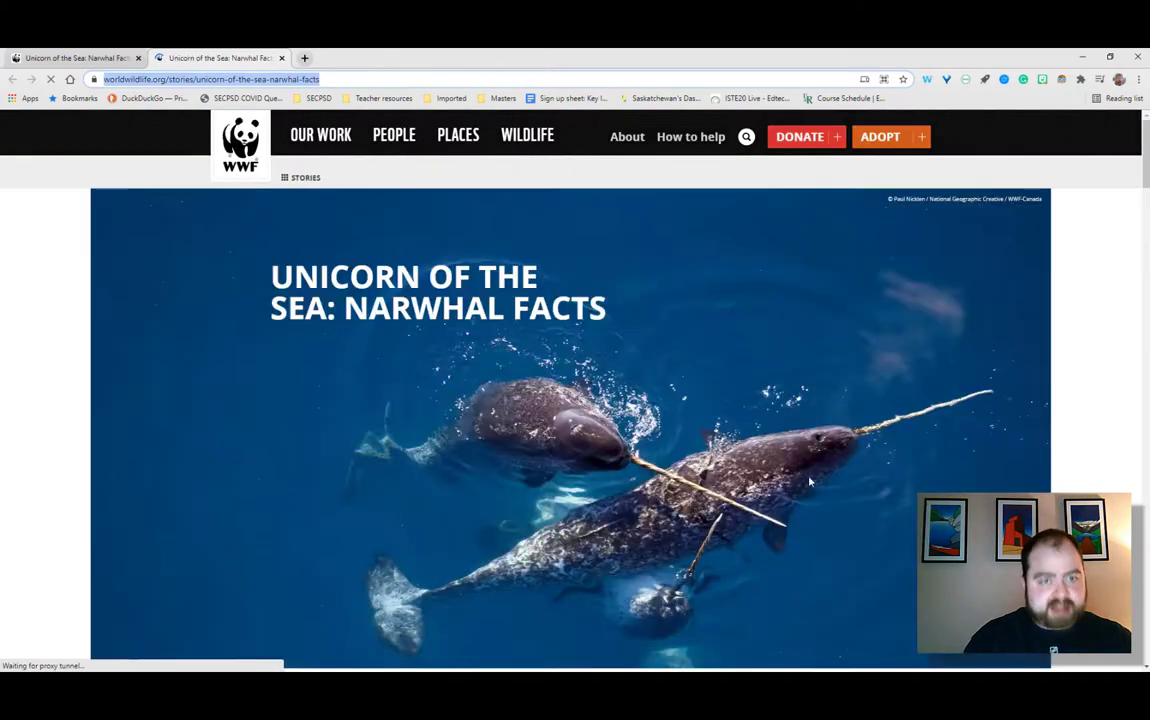
scroll(447, 381, down, 3)
scroll(395, 338, up, 3)
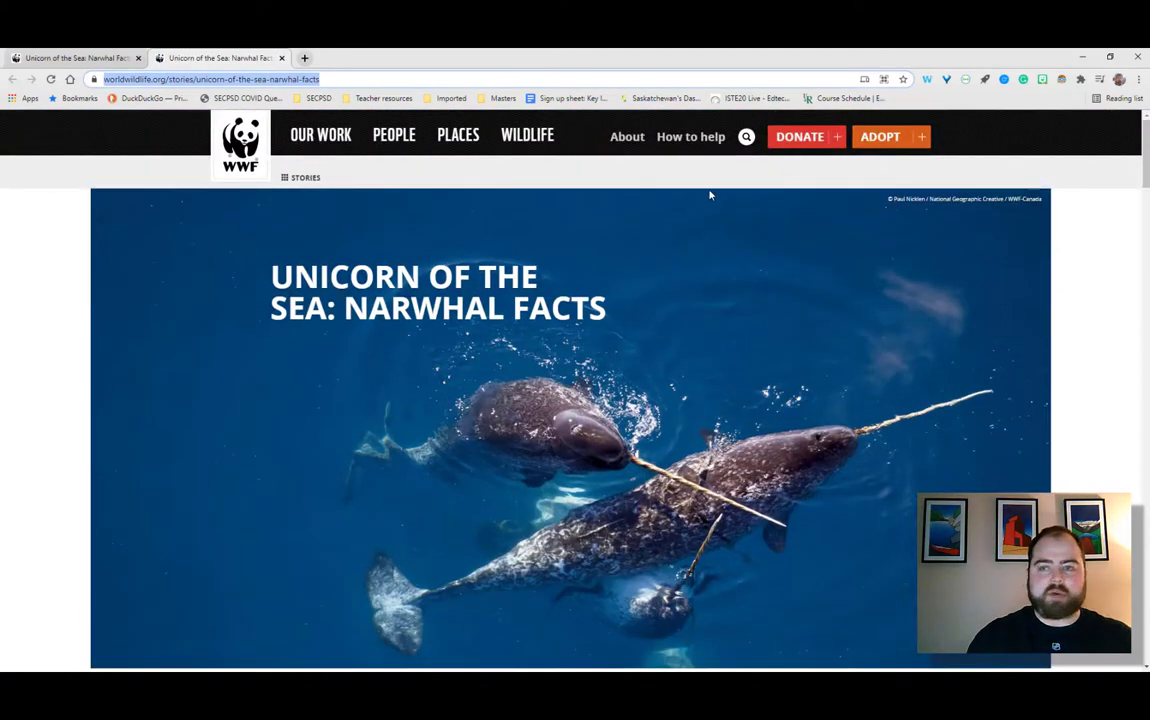